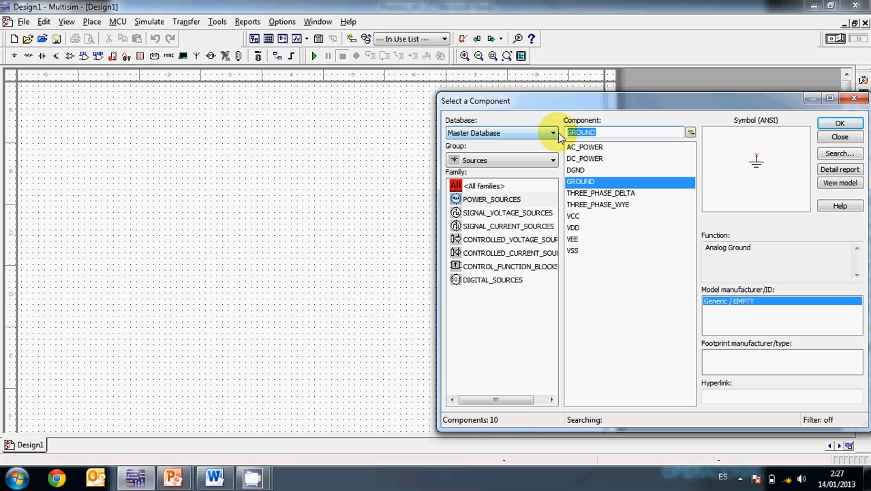
Place an LF411ACH op-amp from the Analog group's OPAMP family near the middle of the schematic
click(515, 160)
click(515, 176)
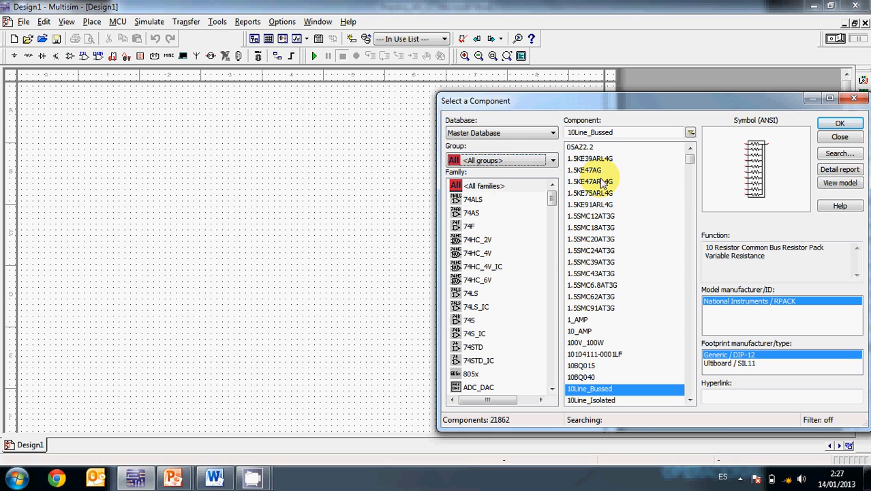
click(579, 181)
click(490, 198)
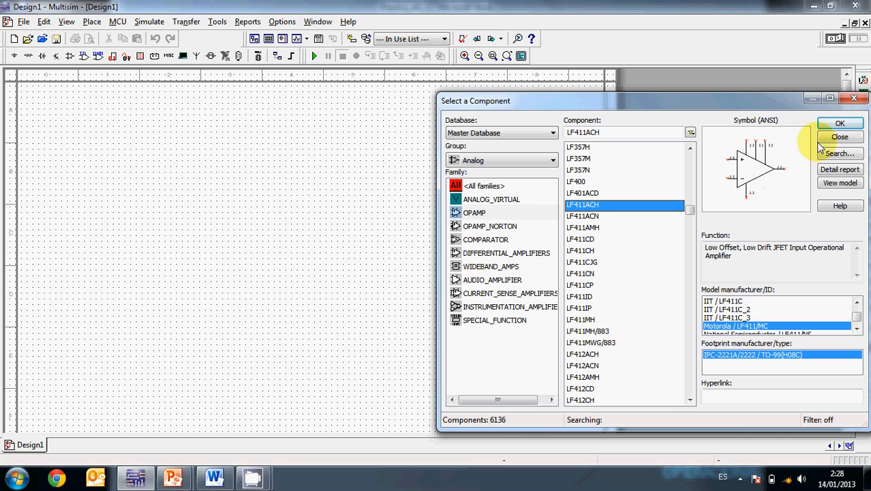
click(839, 125)
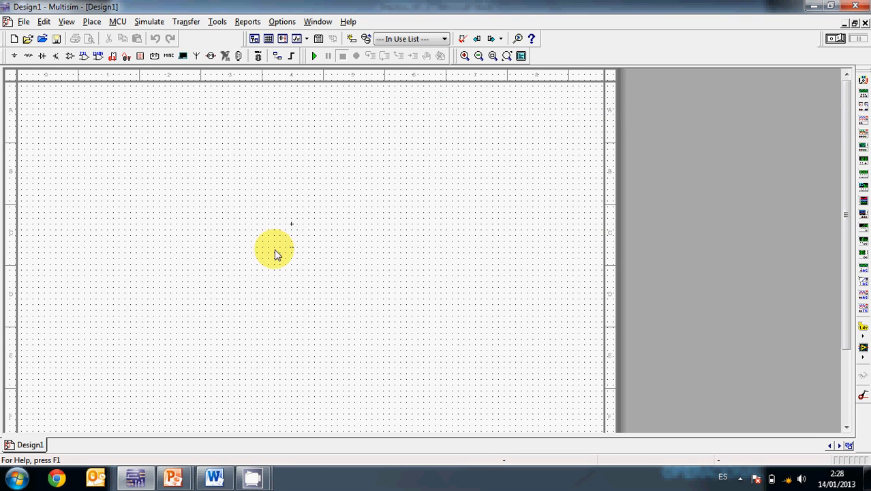
click(285, 272)
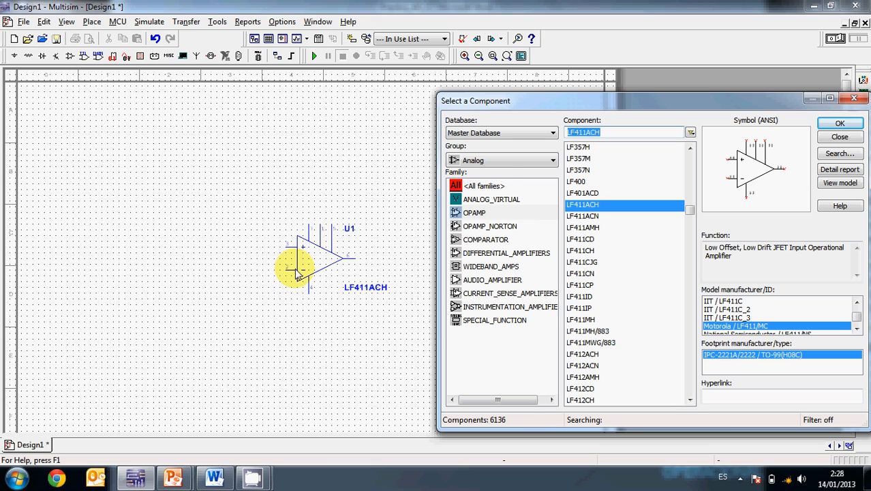
key(Escape)
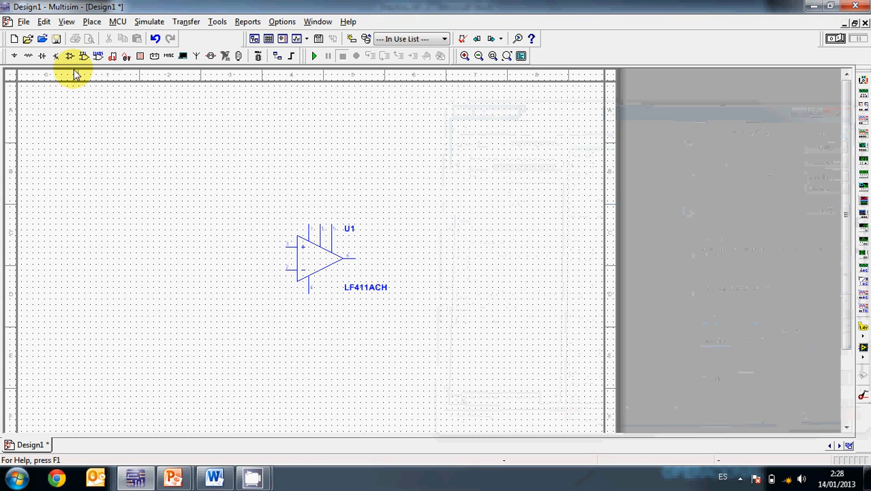
Place an AC_VOLTAGE source from the SIGNAL_VOLTAGE_SOURCES family to the left of the op-amp
click(14, 56)
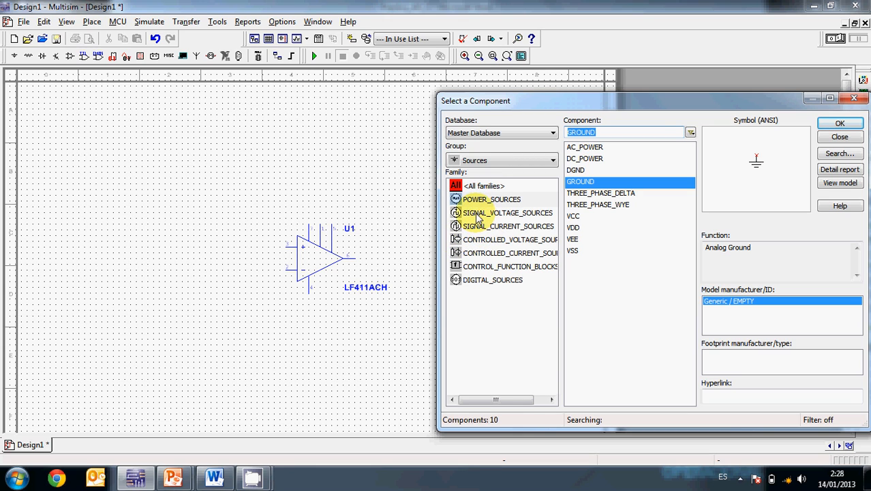
click(508, 212)
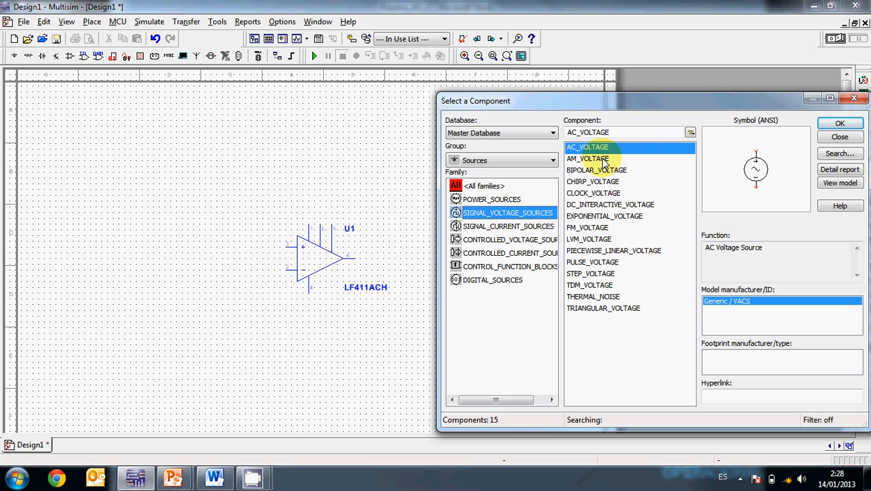
click(838, 124)
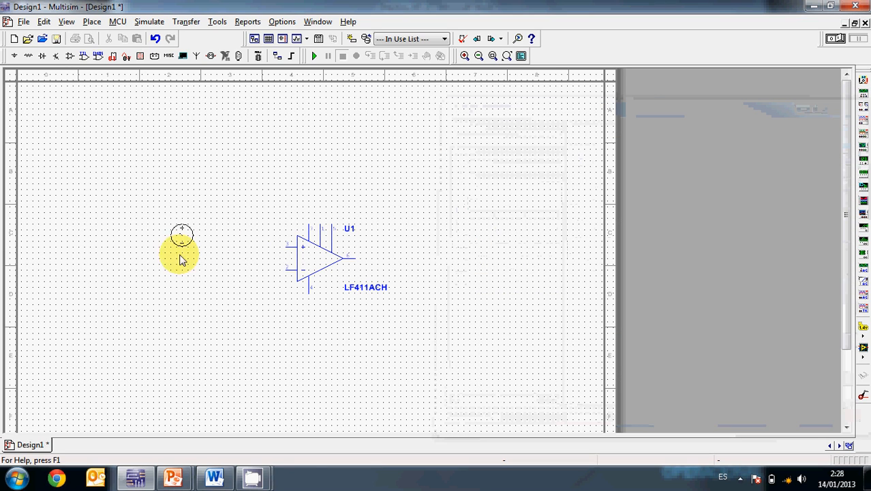
click(146, 273)
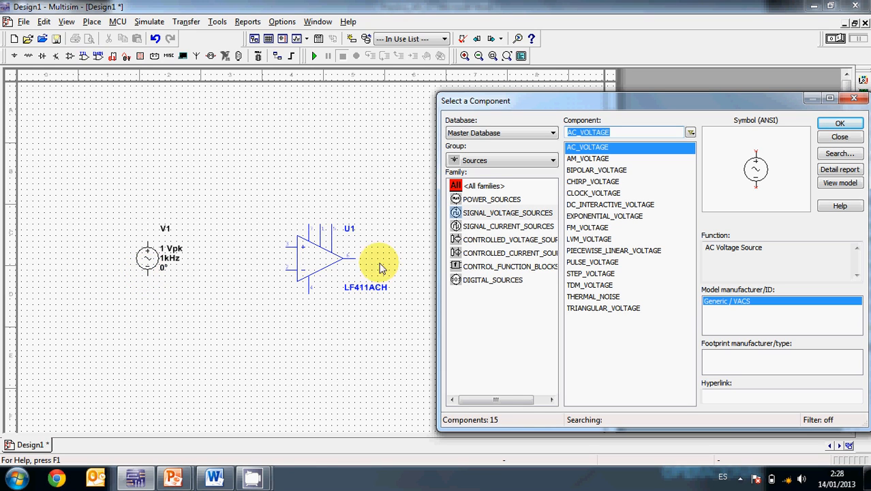
Place a RESISTOR_RATED from the Basic group's RATED_VIRTUAL family above and between the AC source and the op-amp
click(485, 160)
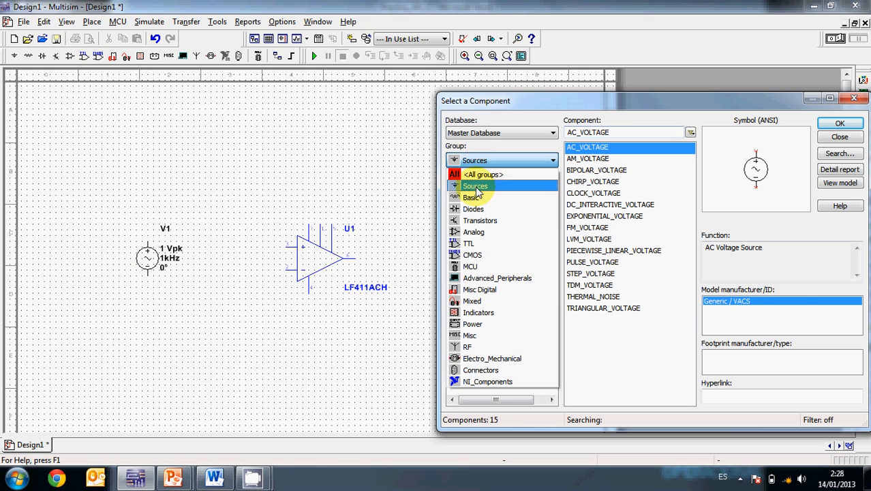
click(474, 188)
click(482, 213)
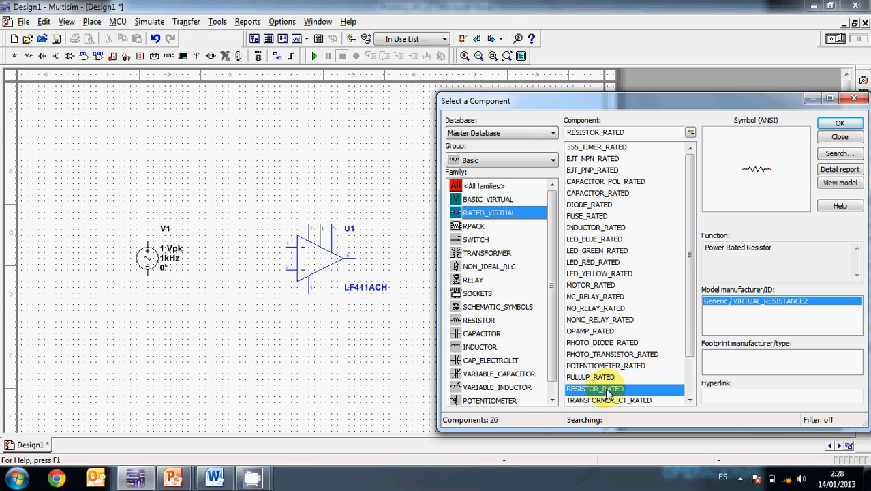
click(831, 125)
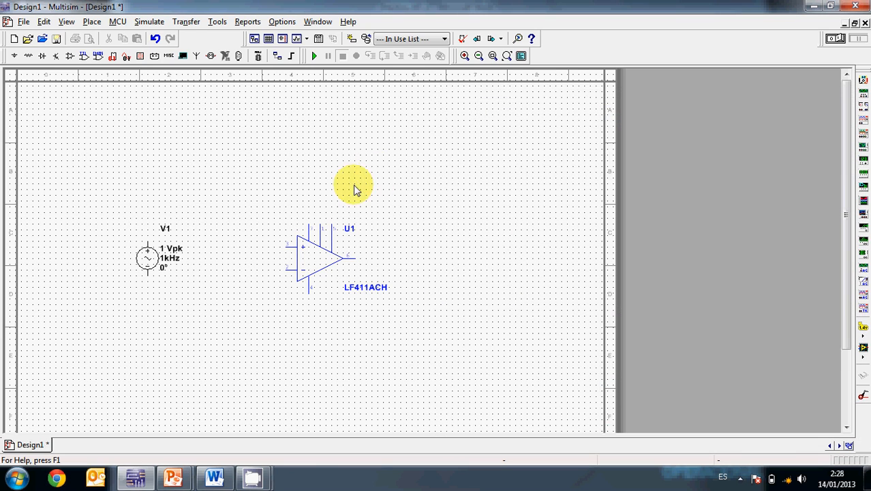
click(215, 210)
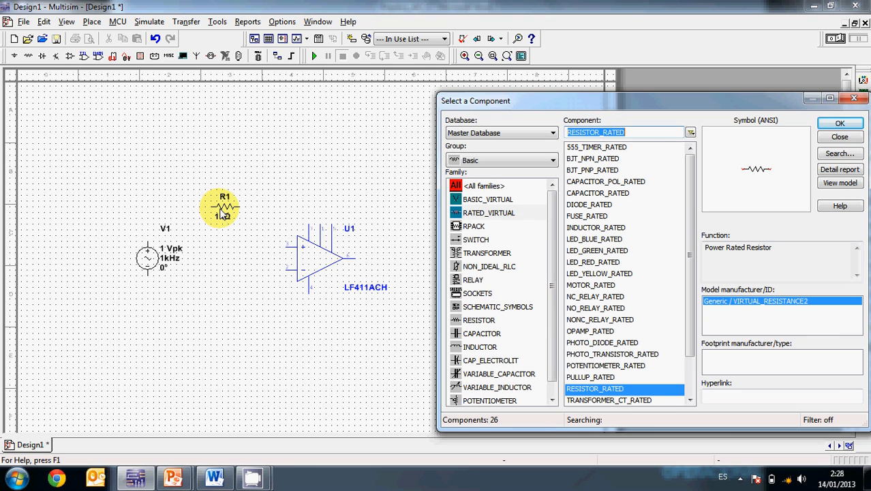
Place a DC_POWER source from the POWER_SOURCES family in the upper-left area of the schematic
click(481, 160)
click(475, 185)
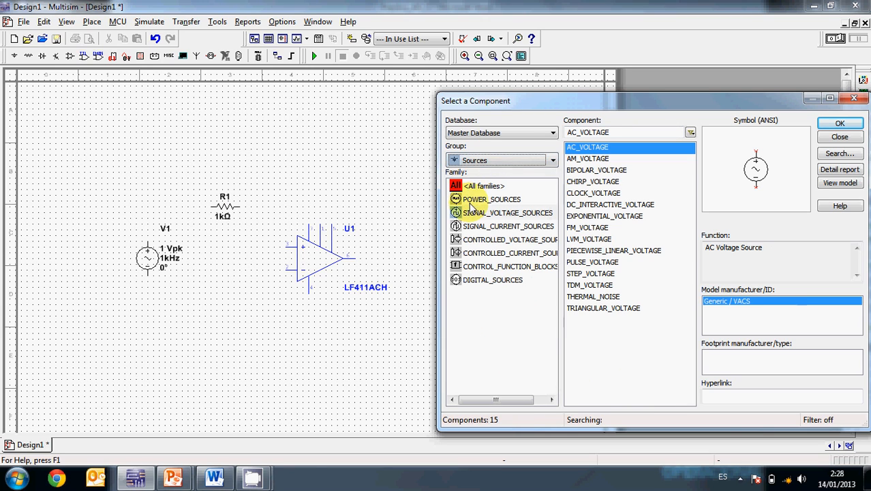
click(474, 199)
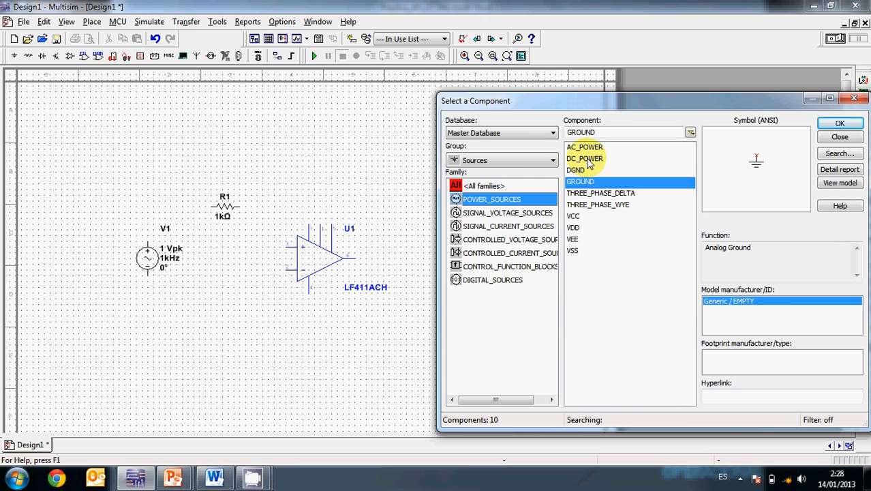
click(590, 159)
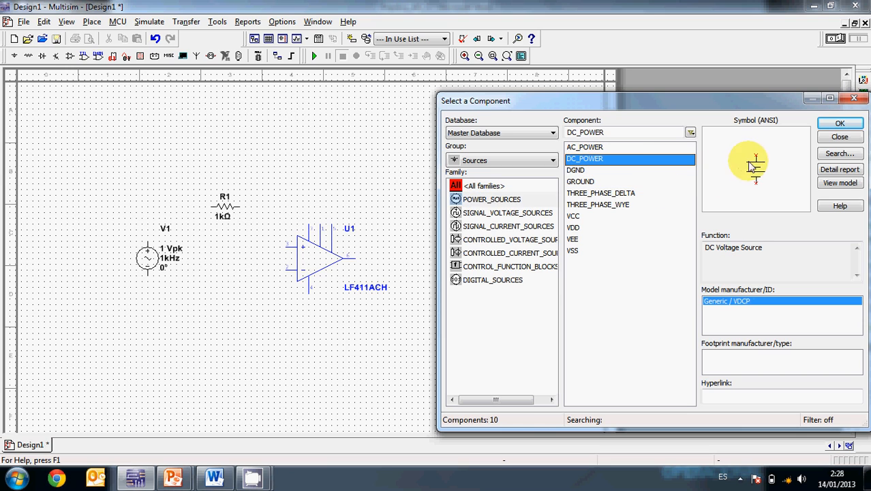
click(830, 126)
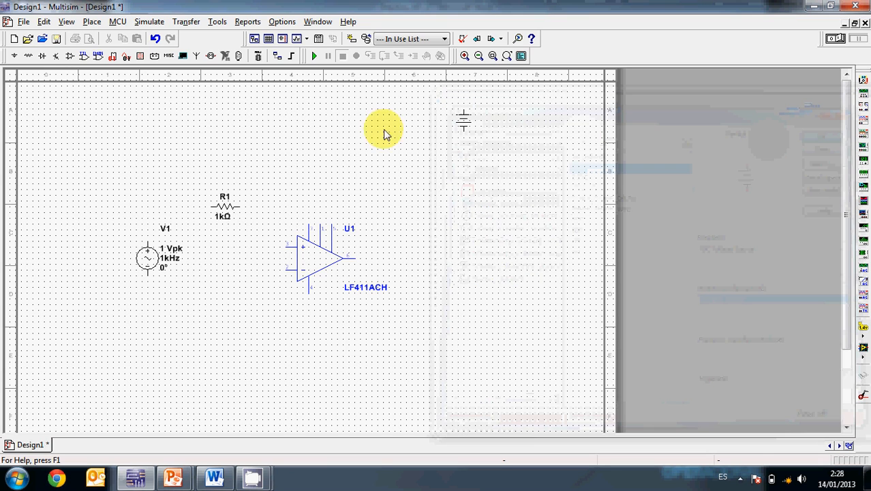
click(75, 141)
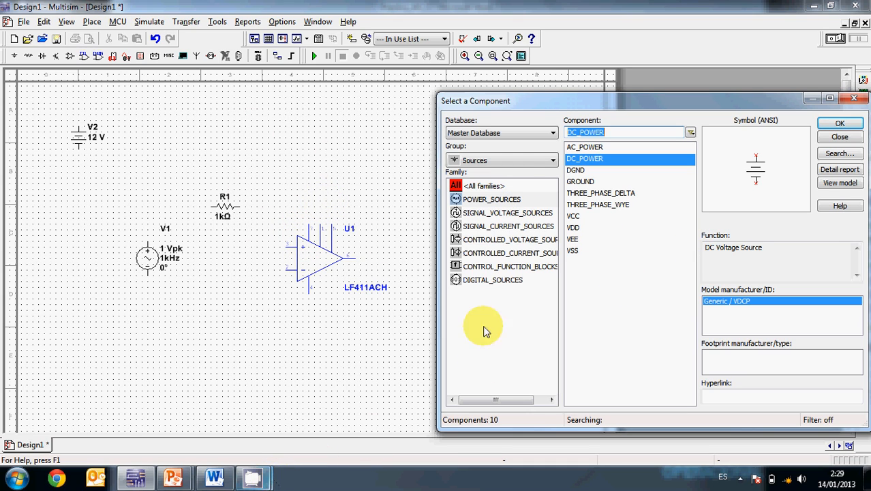
click(839, 137)
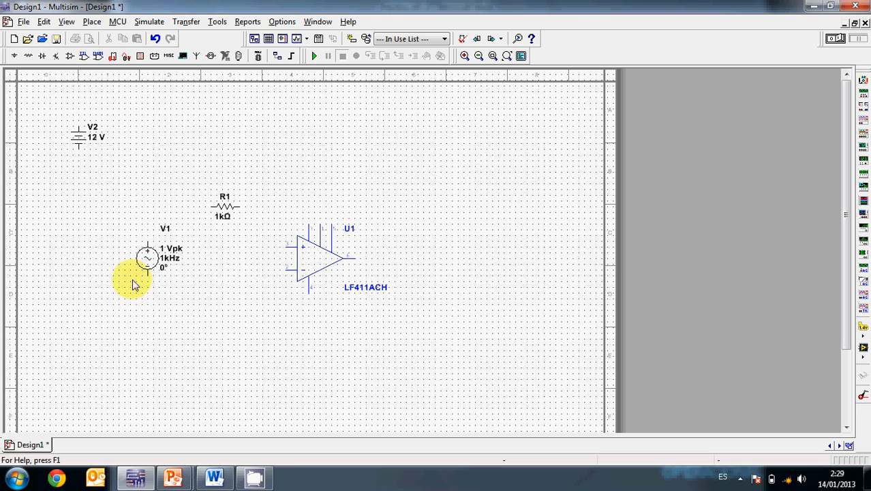
Shift DC source V2 slightly down, then paste a copy directly below it and wire the two in series
drag(80, 143, 85, 179)
key(ctrl+c)
key(ctrl+v)
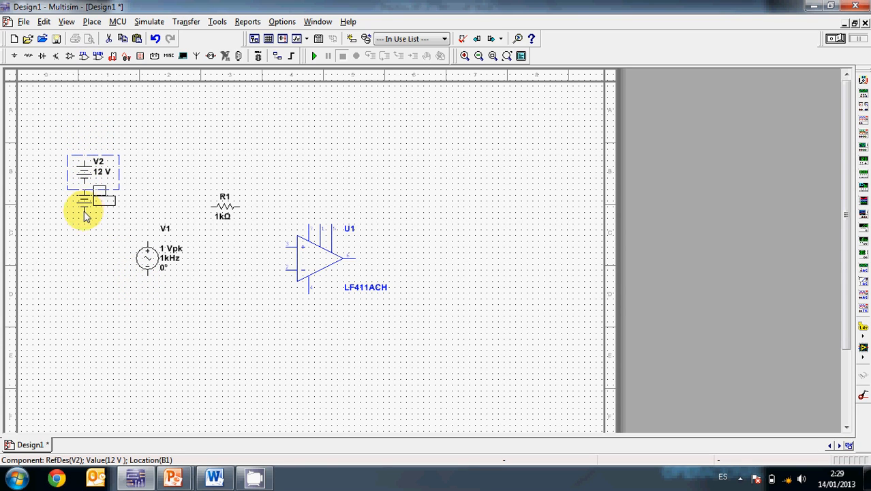
click(82, 204)
drag(84, 182, 84, 199)
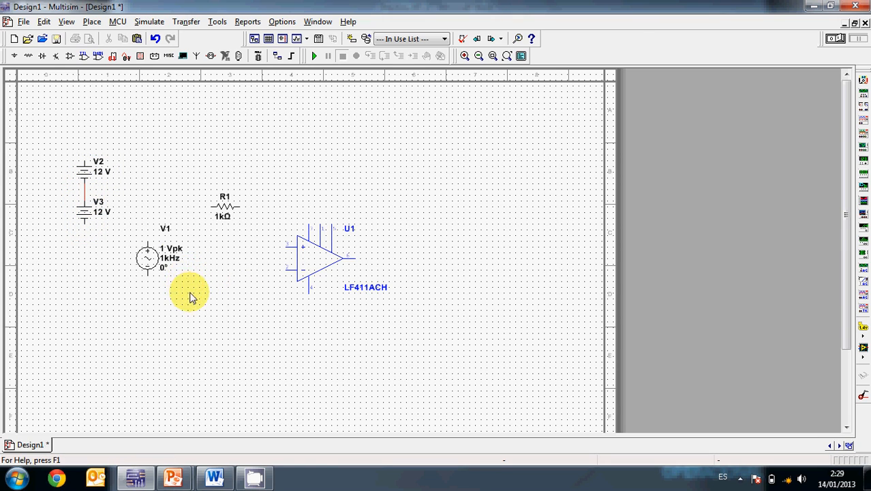
Place a GROUND symbol left of the two DC sources and wire it to the node between them
click(13, 55)
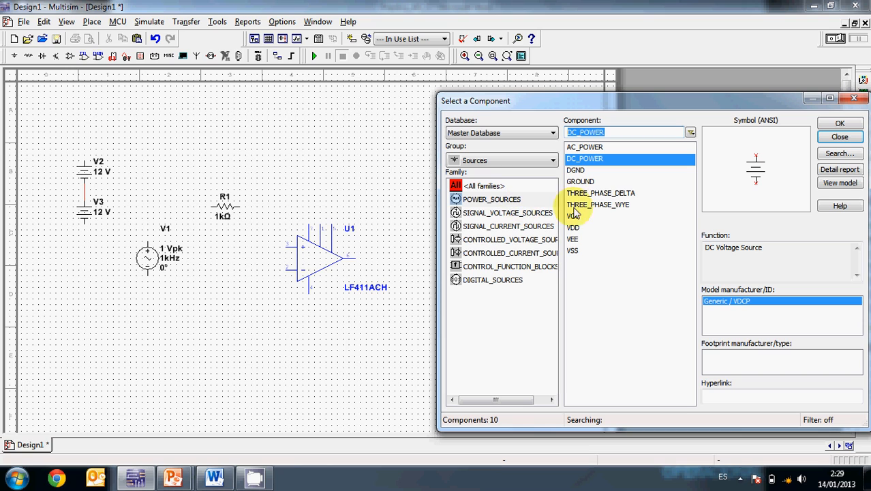
click(578, 181)
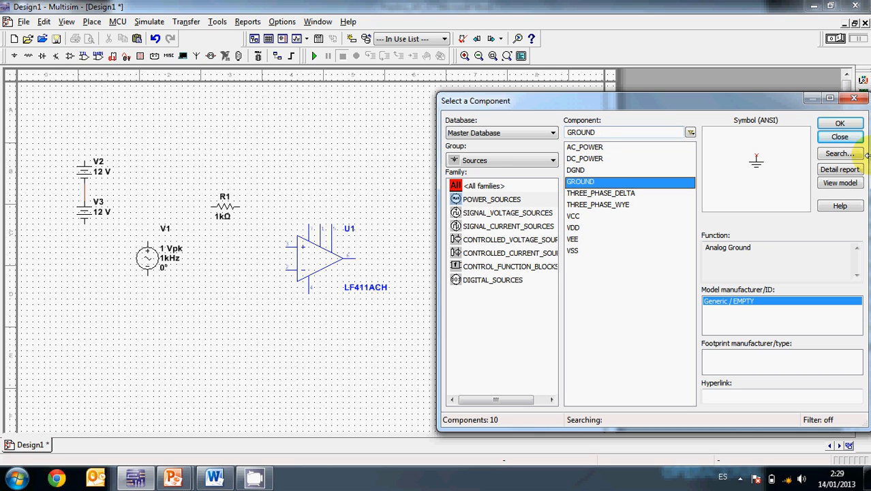
click(840, 123)
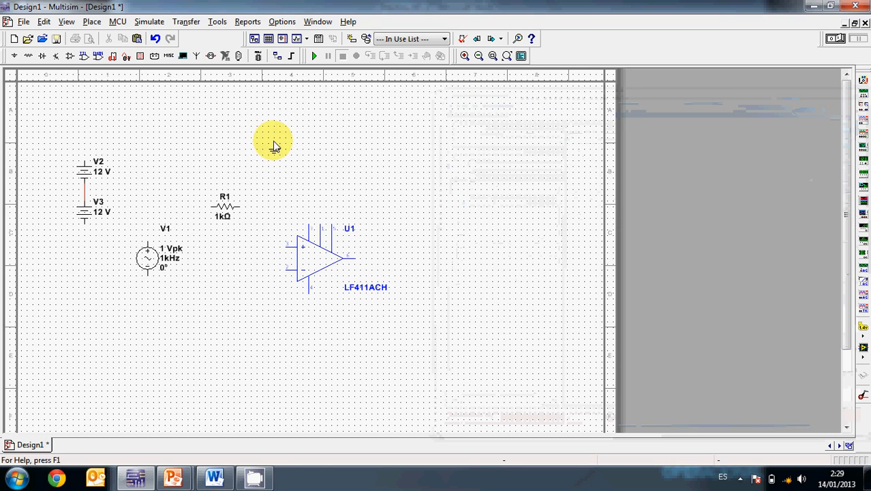
click(60, 194)
key(Escape)
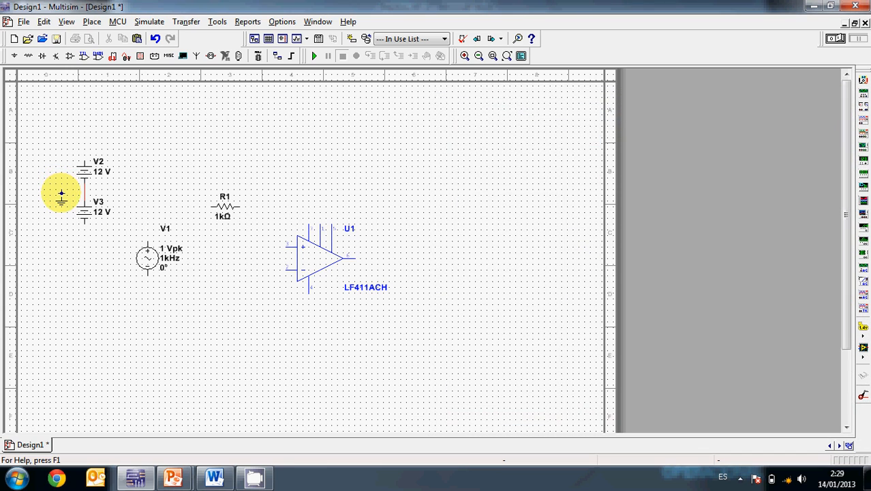
click(84, 190)
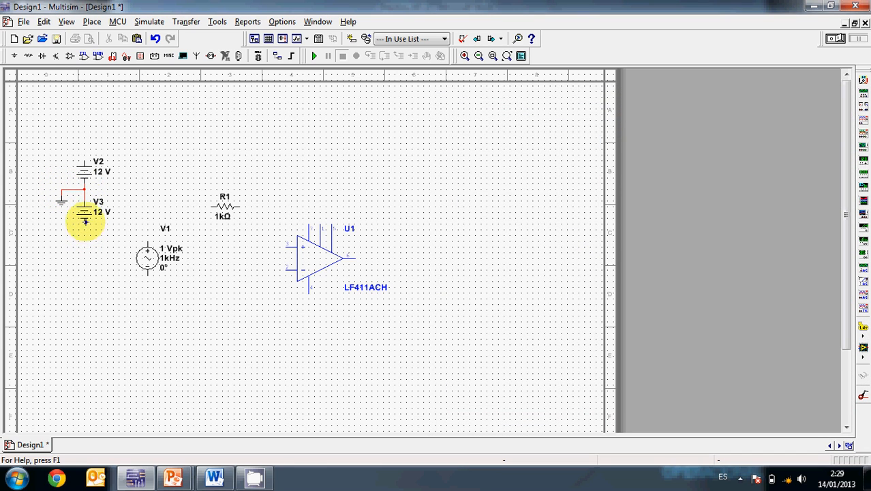
Add an on-page connector named Vp above DC source V2 and wire it to the source's positive terminal
right_click(82, 130)
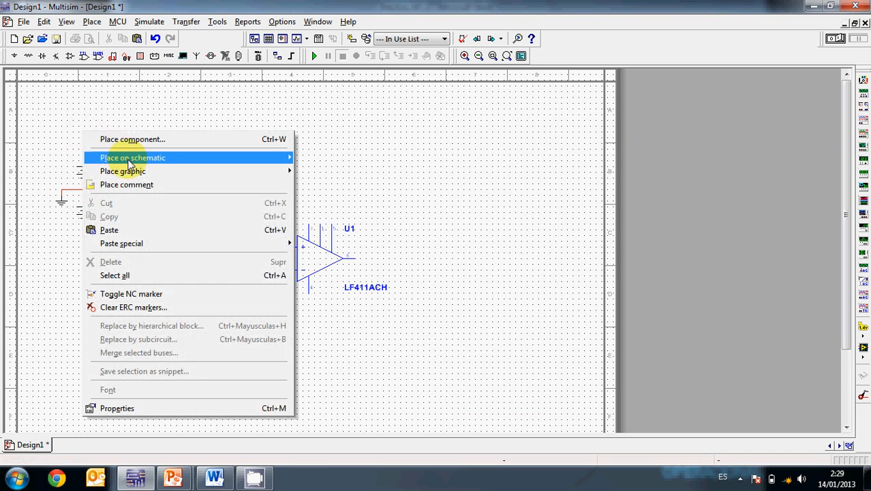
mouse_move(158, 161)
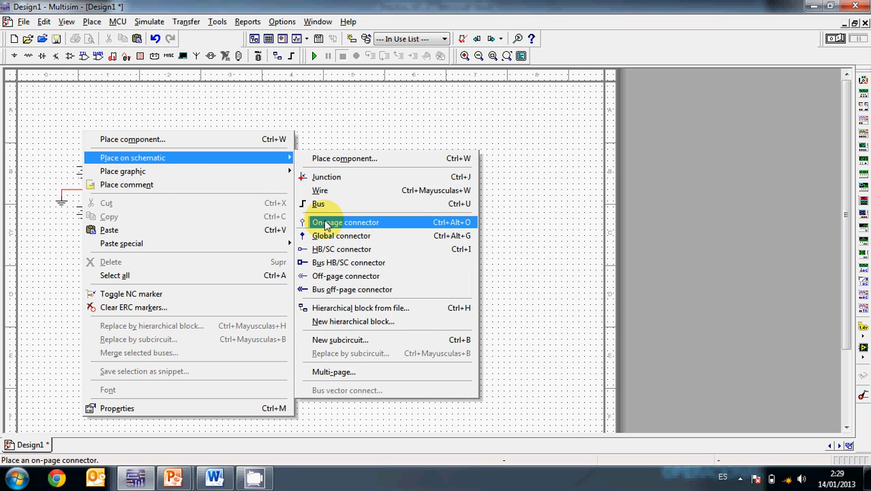
click(326, 222)
click(83, 136)
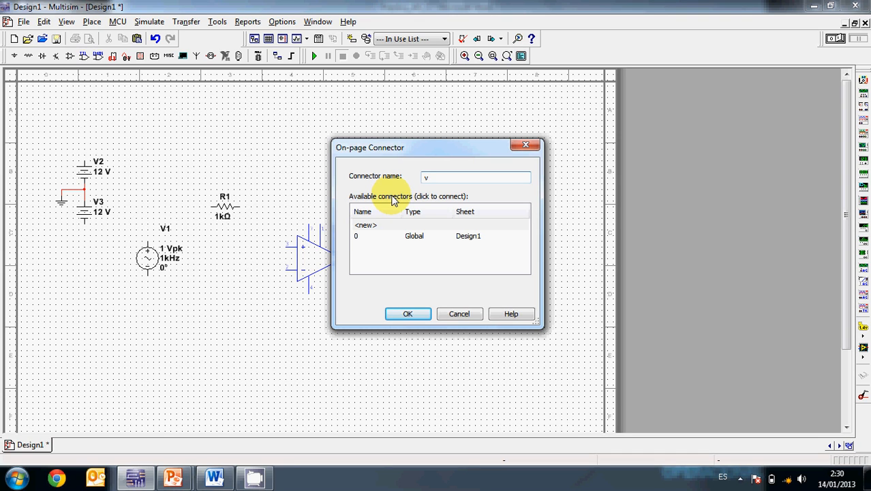
text(v+)
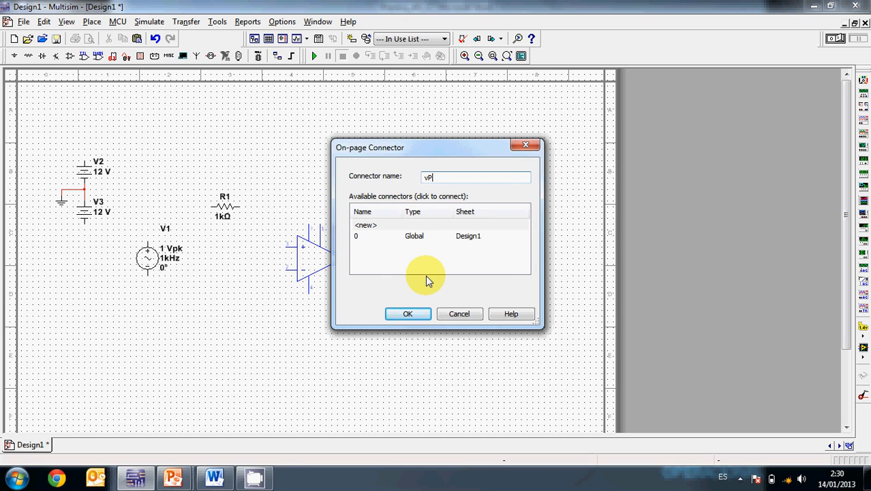
key(BackSpace)
key(BackSpace)
key(Caps_Lock)
text(Vp)
click(408, 312)
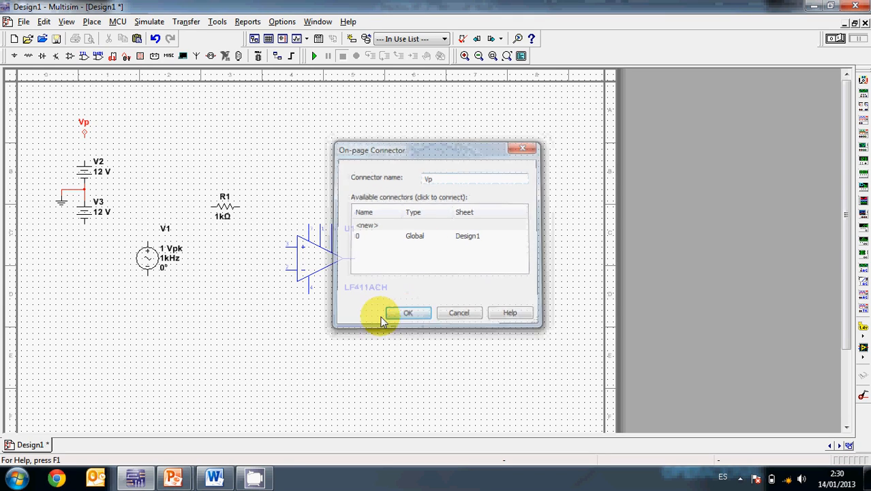
click(83, 134)
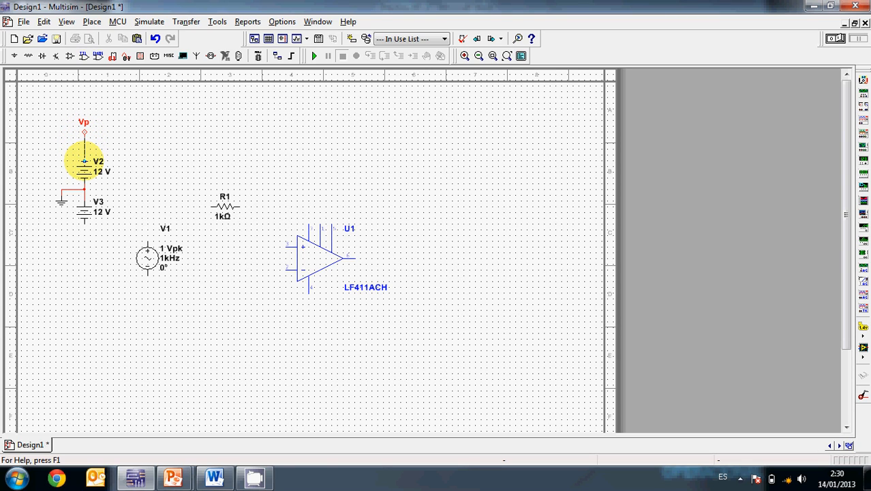
click(84, 162)
Add an on-page connector named Vn below DC source V3 and wire it to the source's negative terminal
right_click(89, 265)
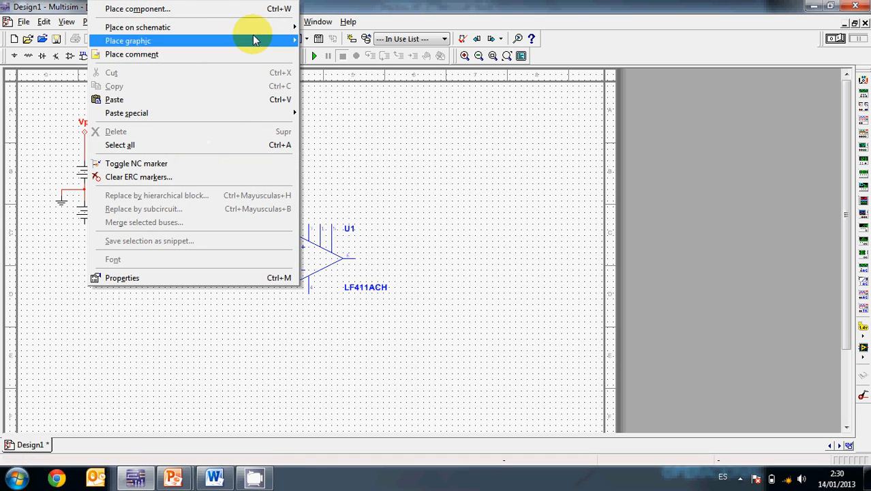
mouse_move(280, 31)
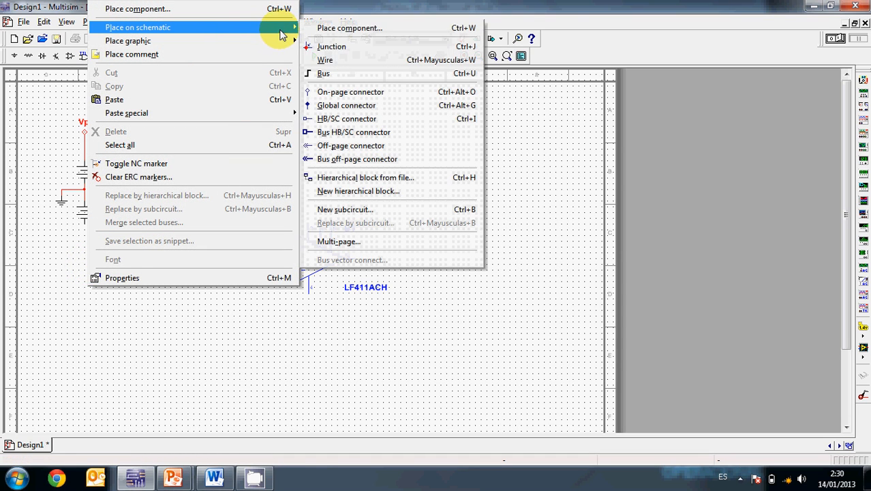
click(332, 93)
click(85, 250)
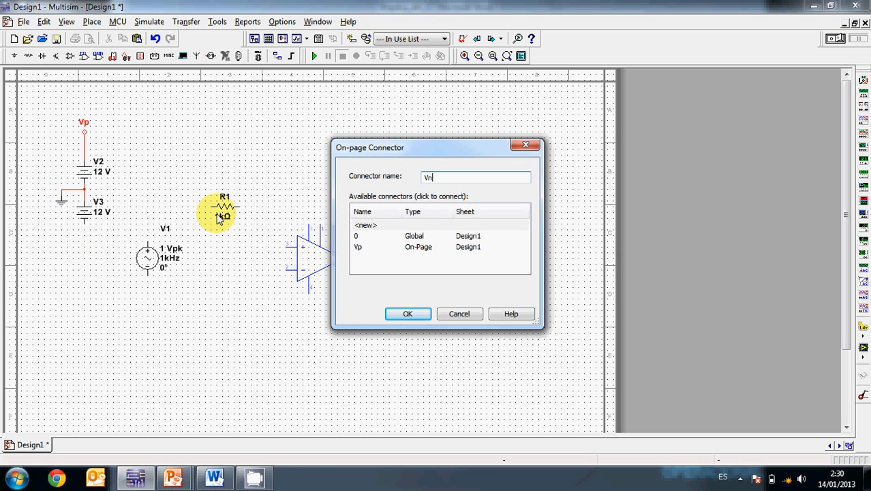
click(407, 314)
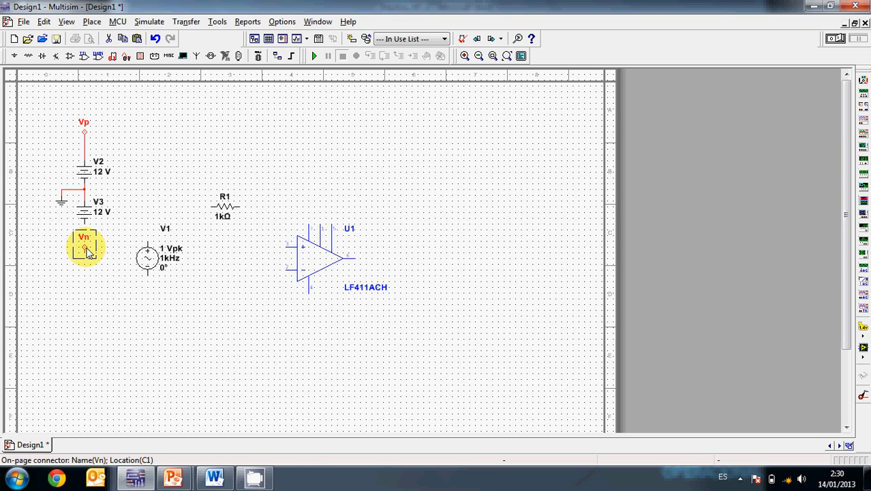
click(86, 249)
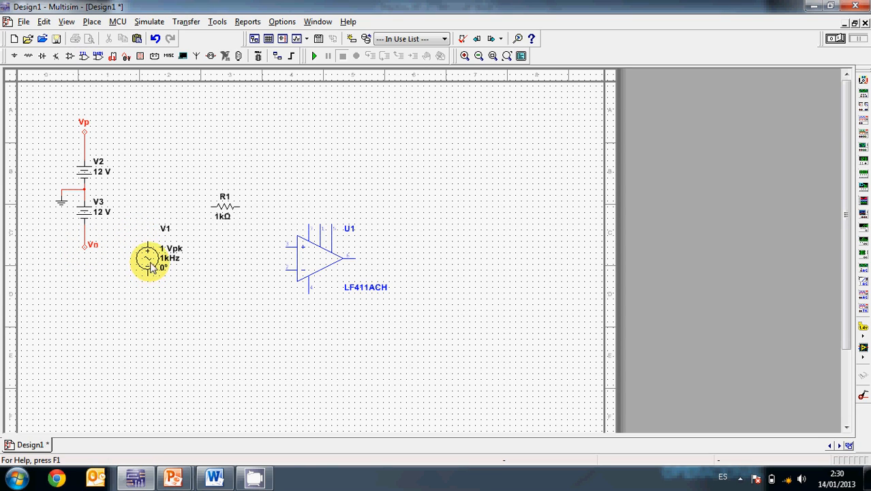
Move AC source V1 down and to the right, then rotate it 90° clockwise
drag(152, 268, 189, 306)
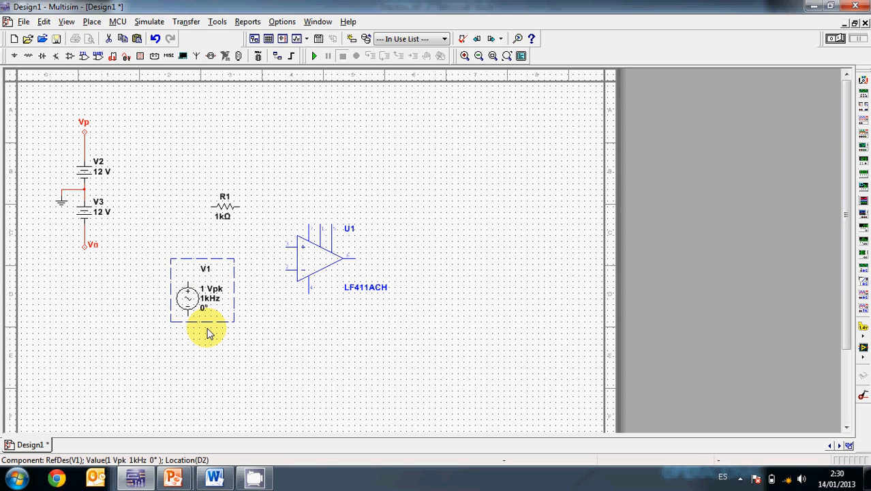
right_click(191, 298)
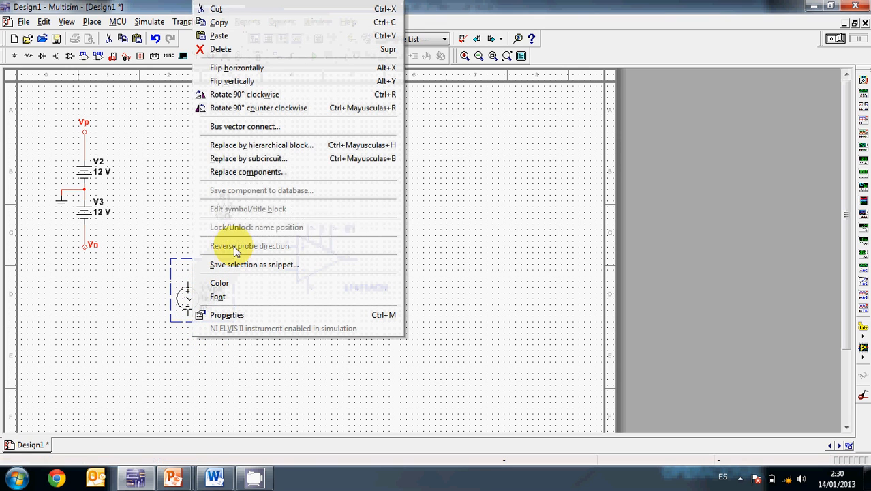
click(265, 95)
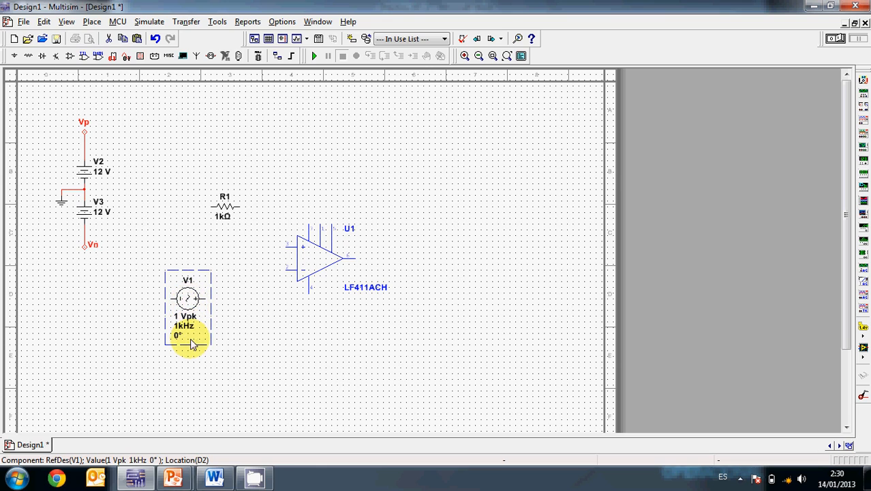
Paste two copies of AC source V1, one directly below it and one directly above it
key(ctrl+v)
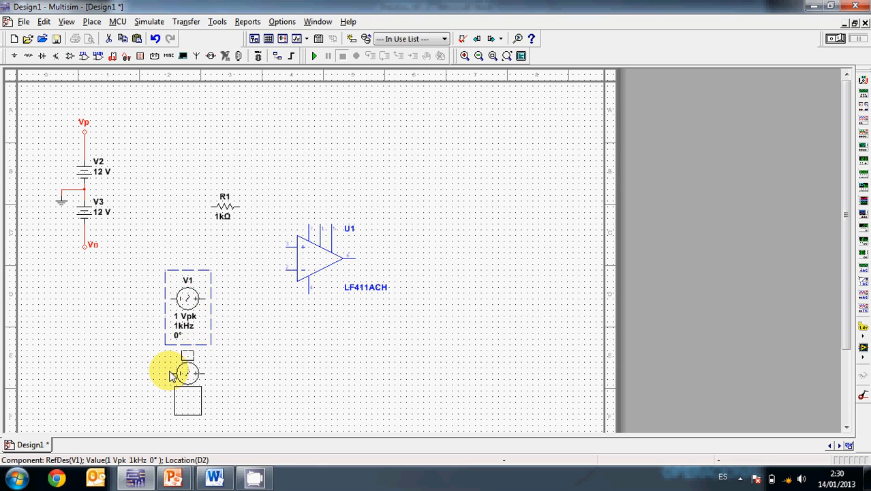
click(176, 374)
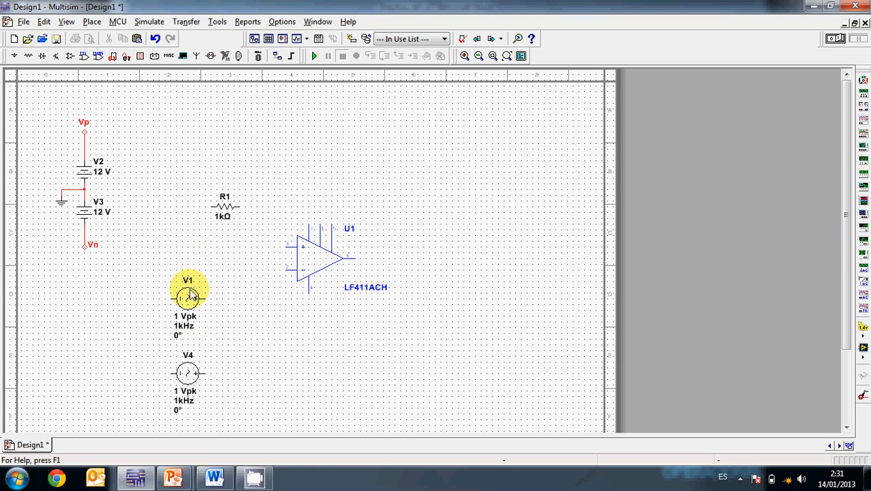
key(ctrl+v)
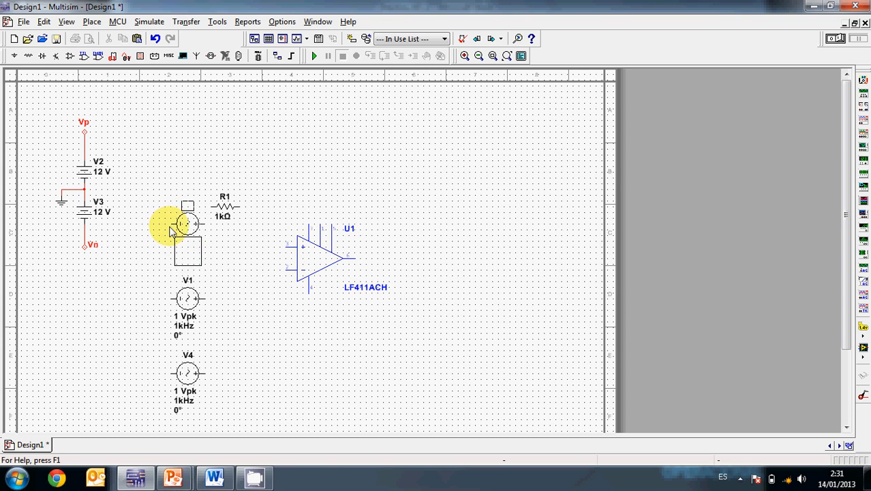
click(172, 231)
Move resistor R1 above the op-amp and shift the column of three AC sources slightly right and down
drag(227, 202, 302, 158)
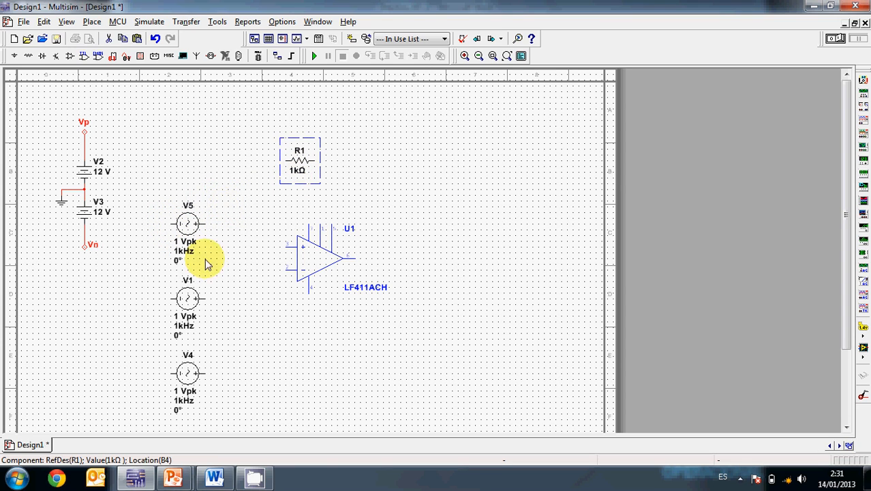
drag(224, 187, 225, 392)
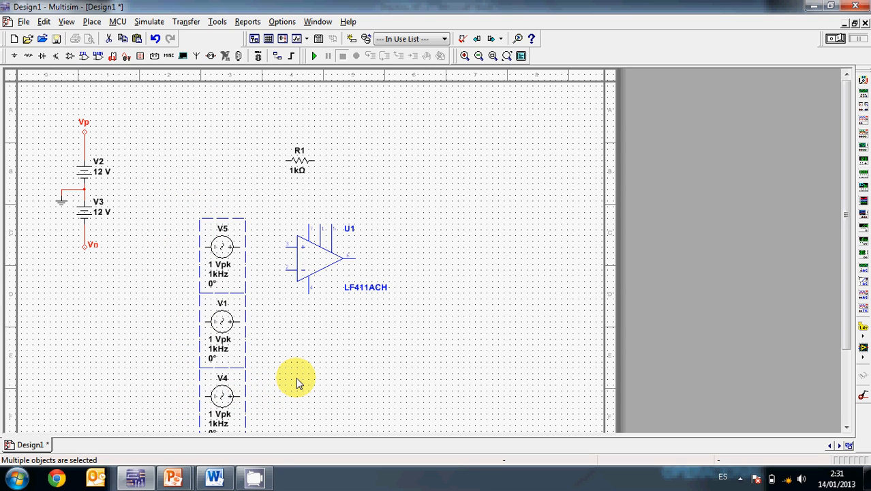
click(297, 383)
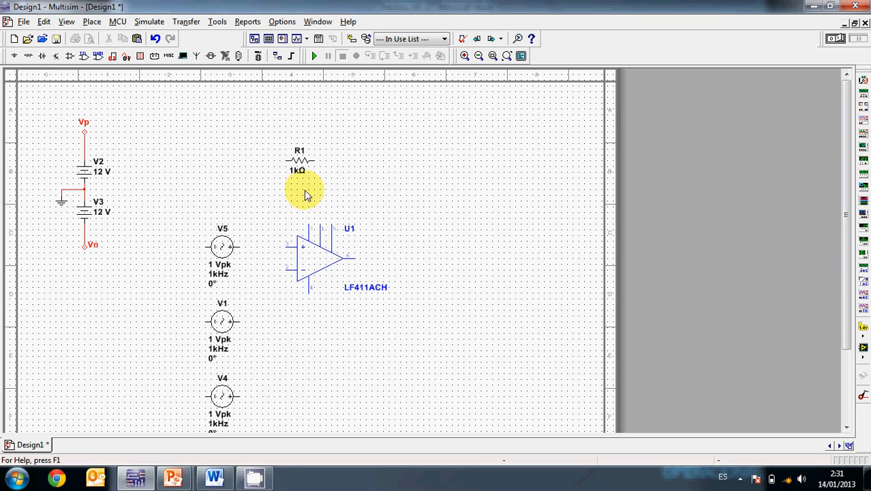
Move op-amp U1 up and right, then place R1 and two copies of it to the right of the three AC sources
drag(311, 246, 375, 223)
drag(297, 158, 289, 401)
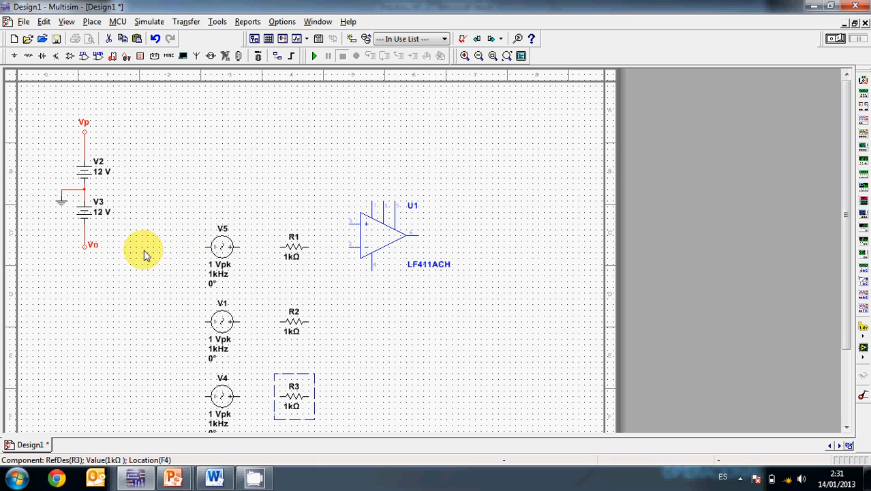
Paste a copy of the ground symbol to the lower left of AC source V4
click(61, 204)
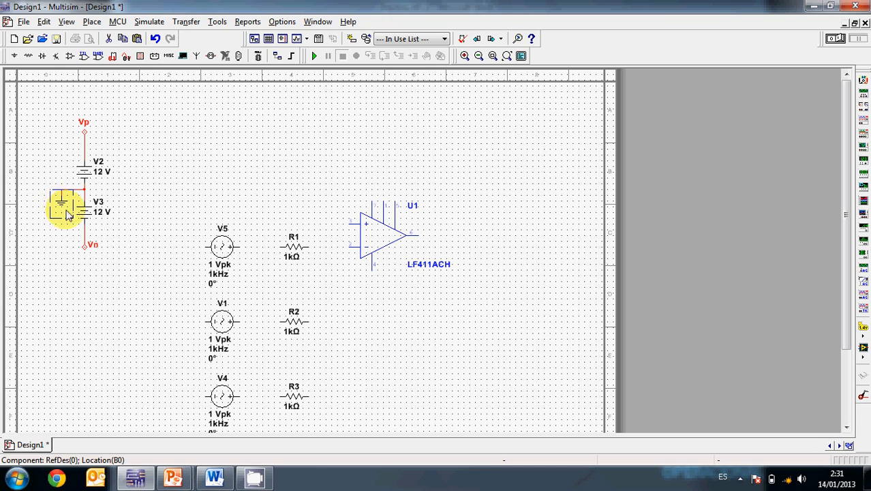
scroll(158, 361, down, 3)
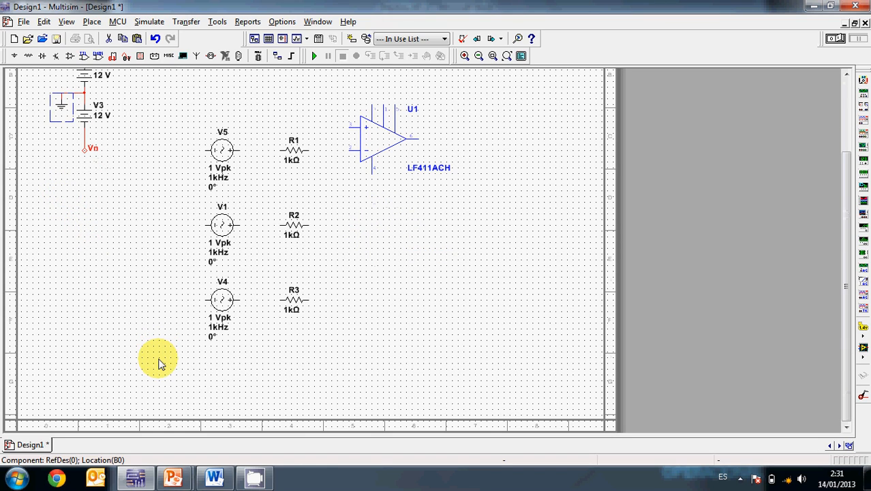
key(ctrl+v)
click(165, 334)
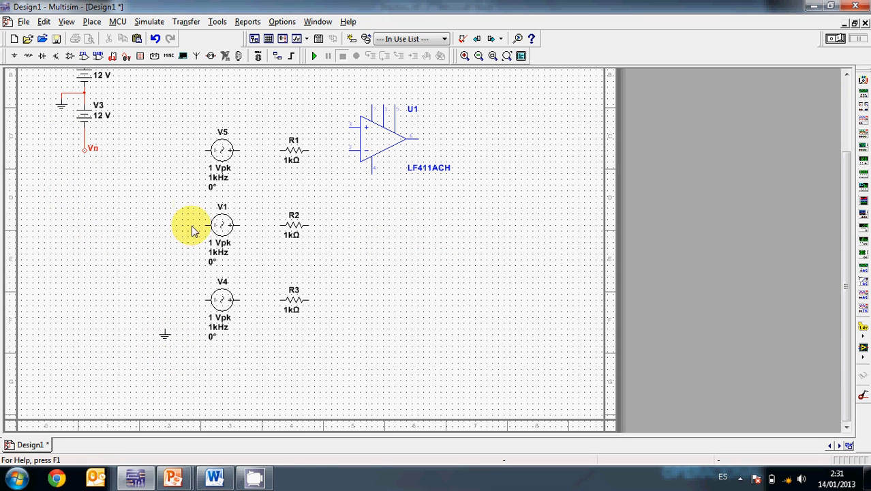
Wire the negative terminals of AC sources V5, V1 and V4 to the new ground symbol
click(203, 150)
click(163, 328)
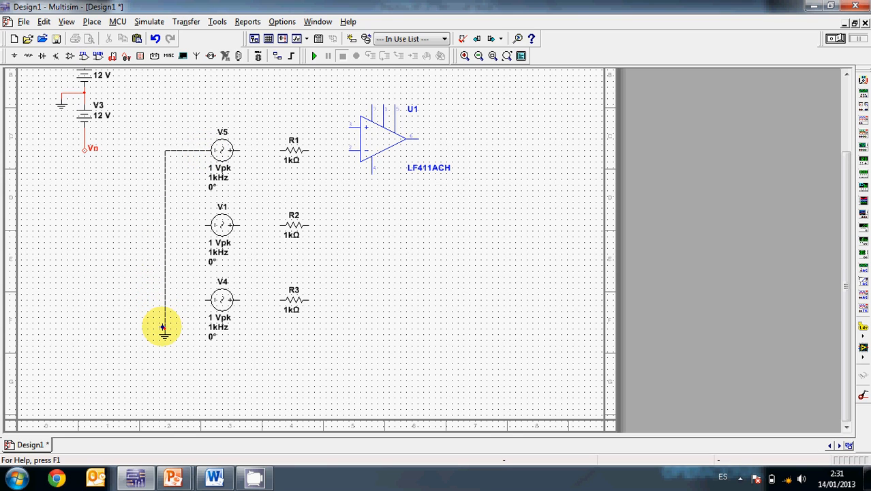
click(203, 225)
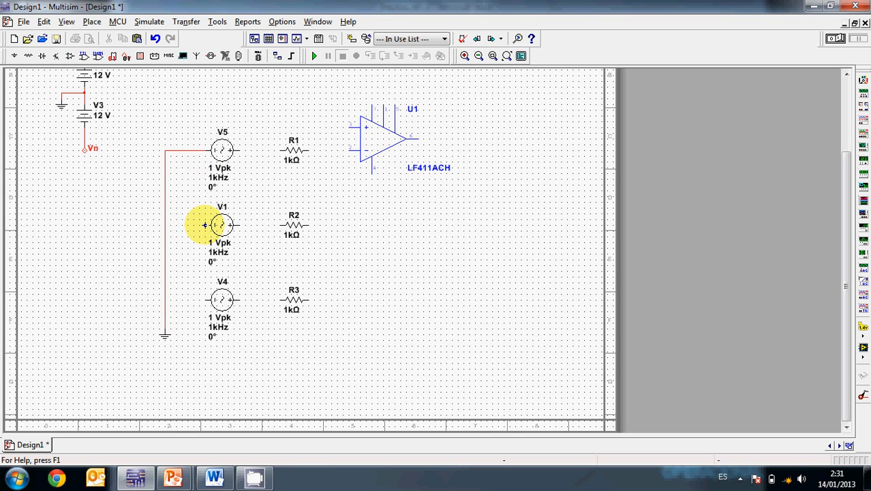
click(164, 224)
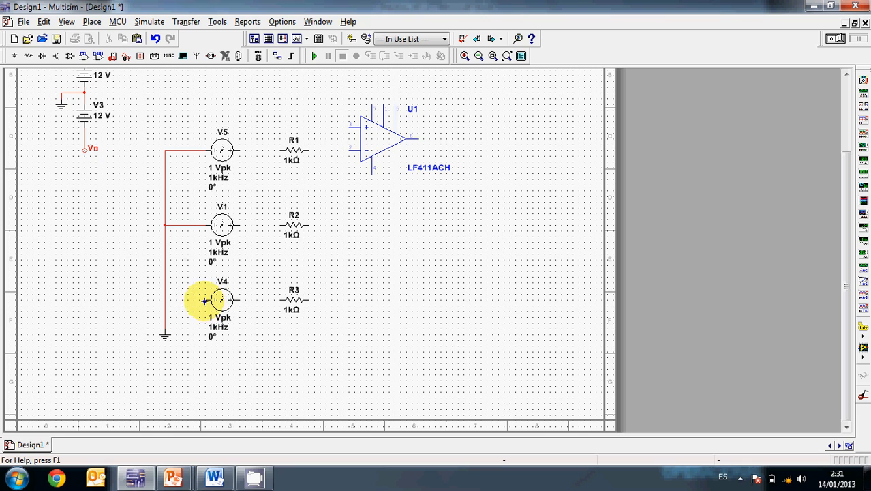
click(204, 300)
click(164, 300)
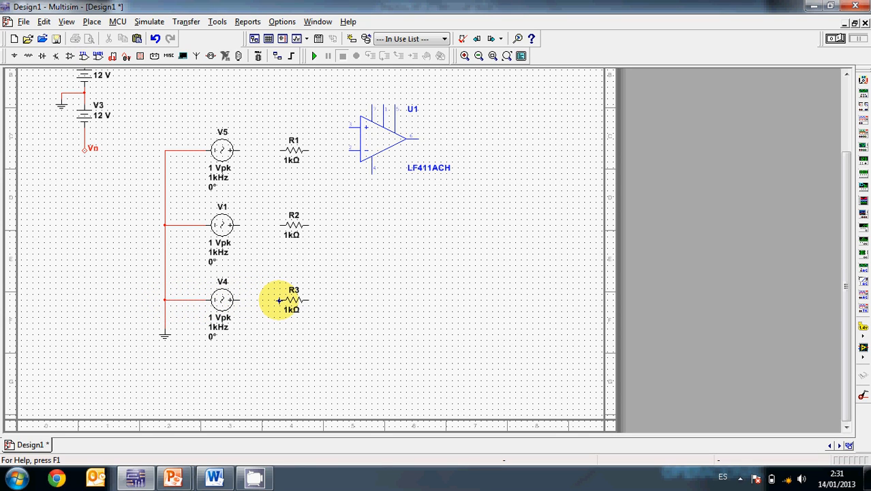
Wire the positive terminals of V4, V1 and V5 to resistors R3, R2 and R1 respectively
click(279, 299)
click(240, 300)
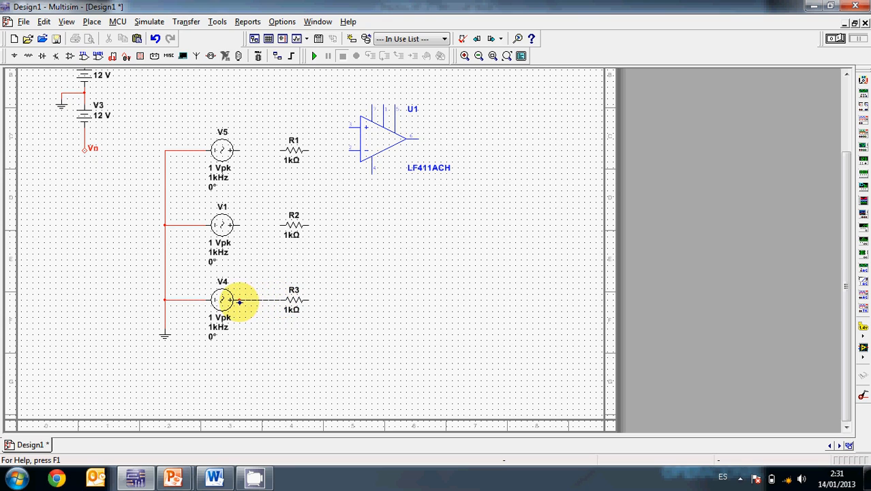
click(278, 224)
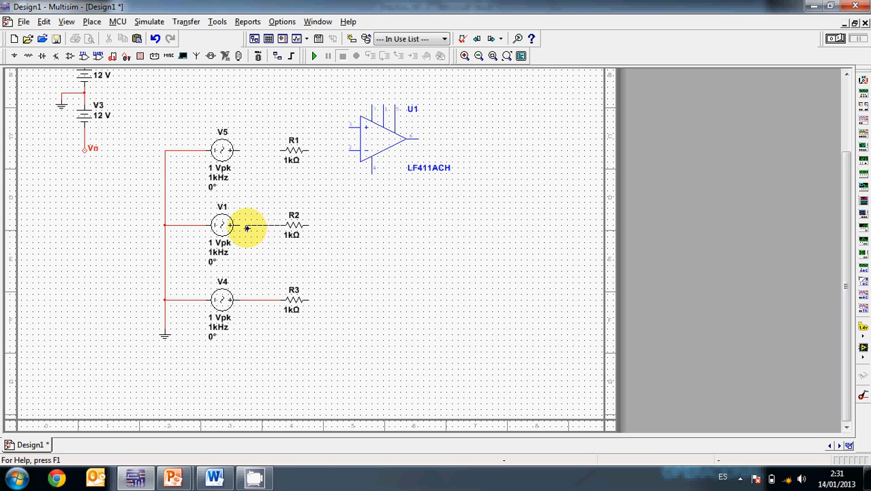
click(240, 224)
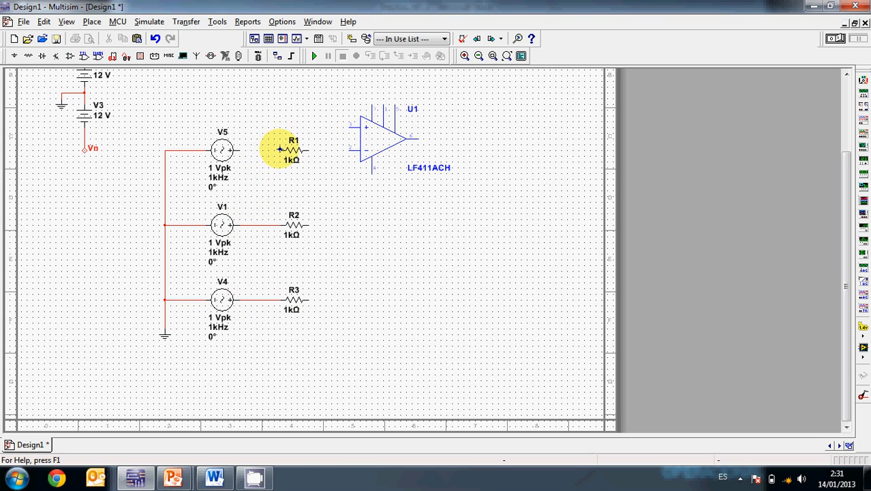
click(280, 148)
click(239, 149)
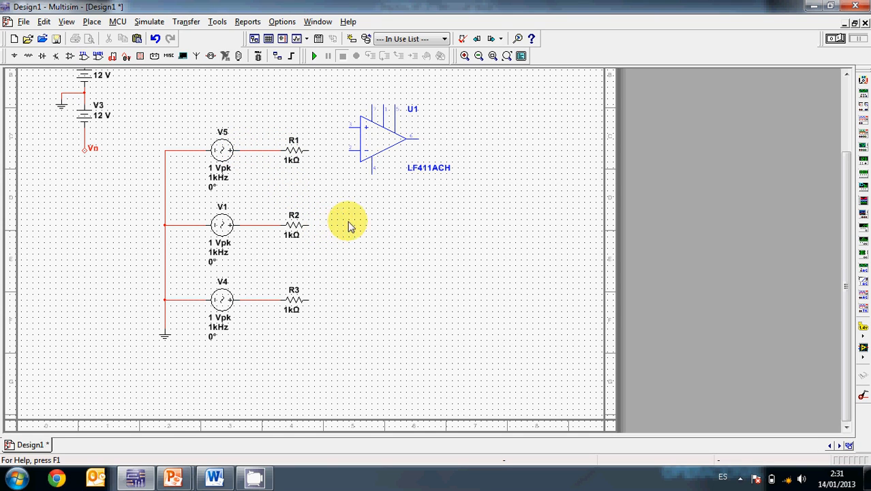
Move op-amp U1 slightly right and down, then flip it vertically so its inverting input is on top
drag(381, 138, 399, 159)
right_click(407, 159)
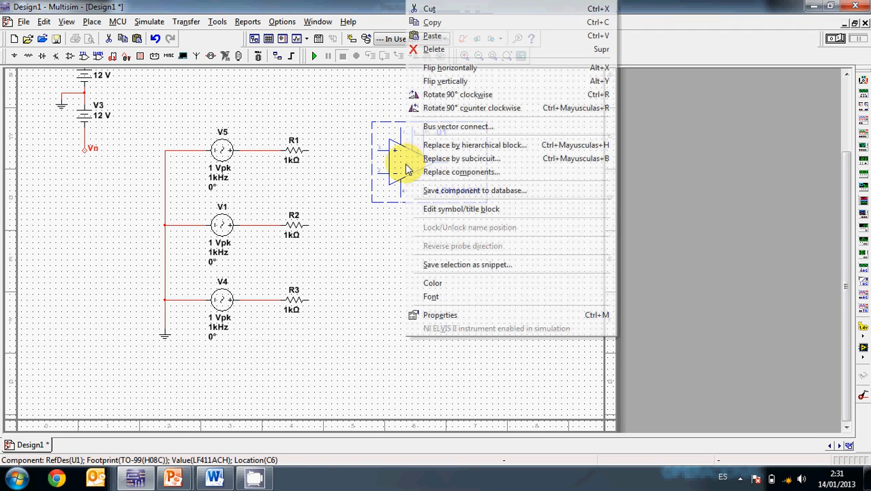
click(445, 81)
scroll(398, 214, up, 1)
click(366, 232)
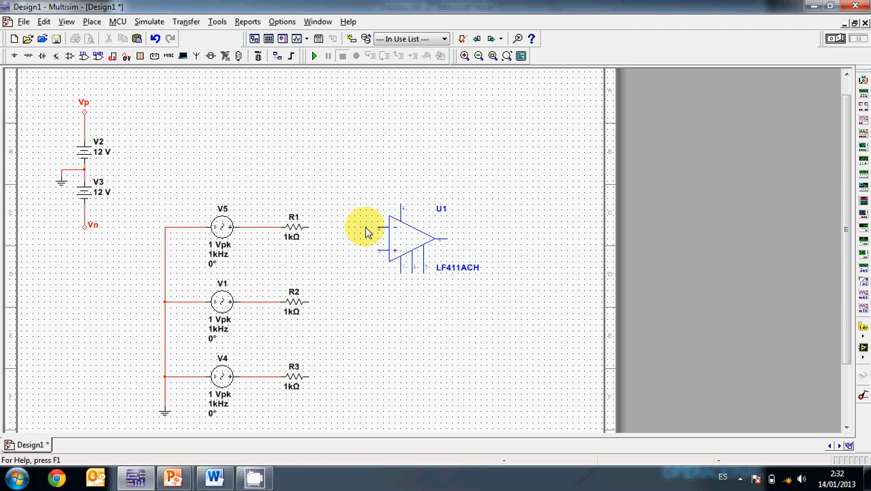
Wire the free ends of R1, R2 and R3 together to the op-amp's inverting input
click(376, 227)
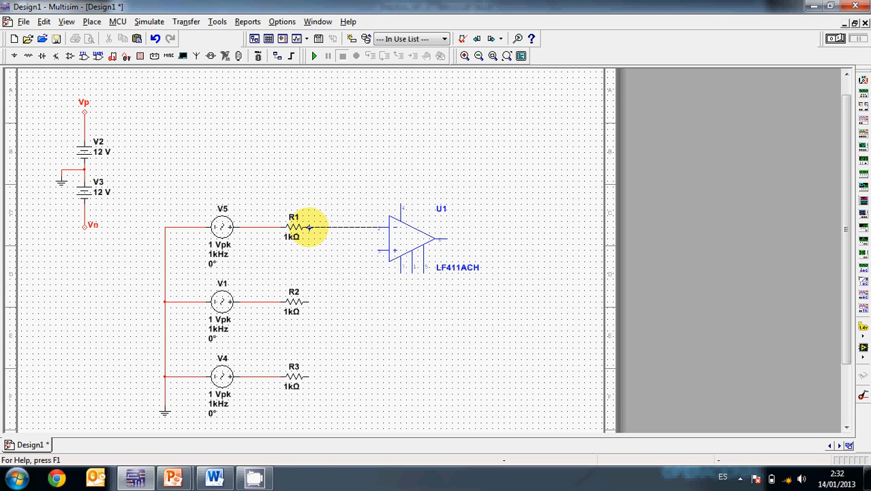
click(312, 227)
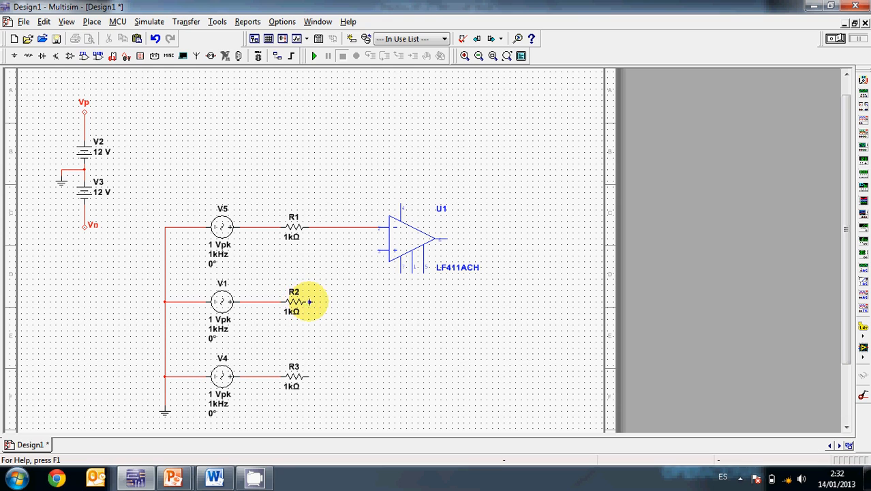
click(310, 302)
click(342, 227)
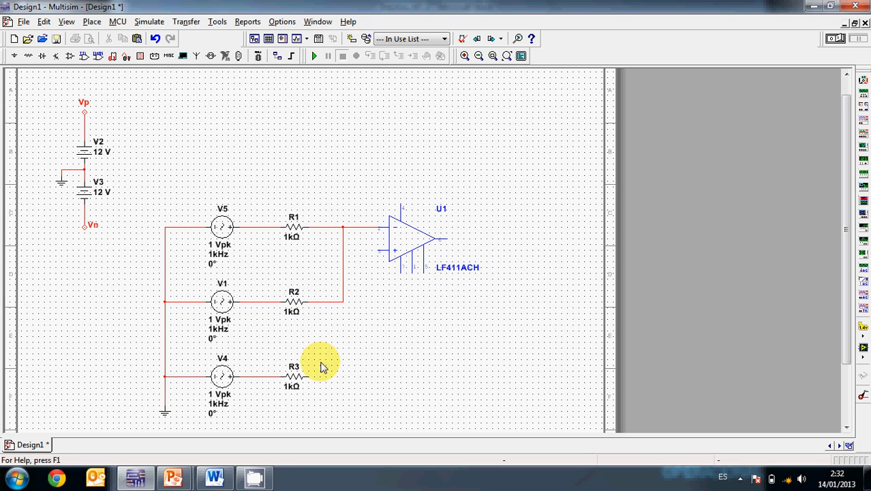
click(309, 376)
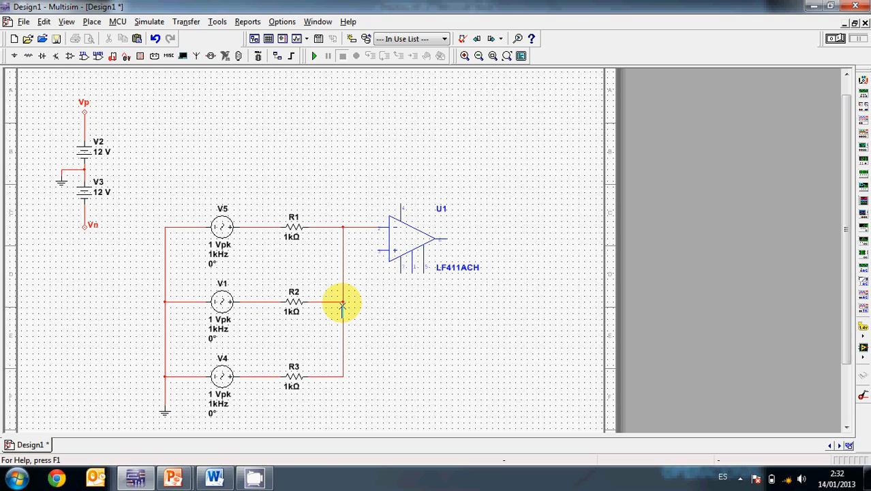
Copy resistor R1 and paste the copy above op-amp U1
click(293, 225)
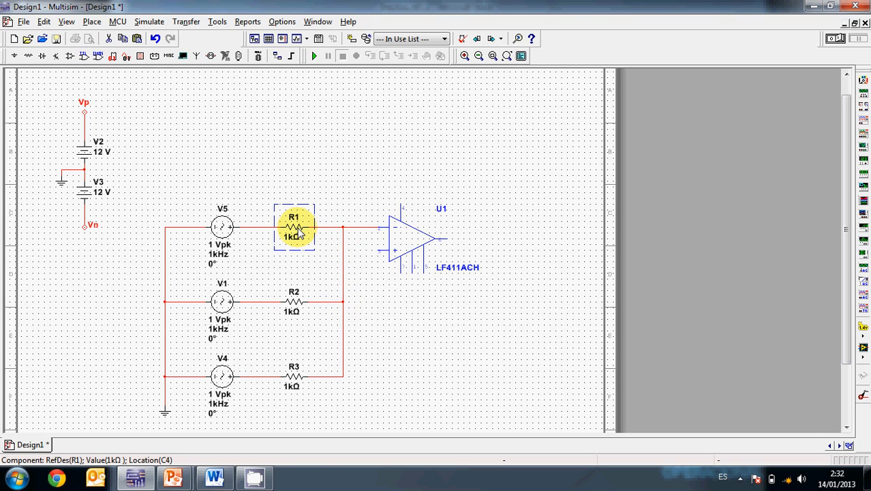
key(ctrl+c)
key(ctrl+v)
click(406, 156)
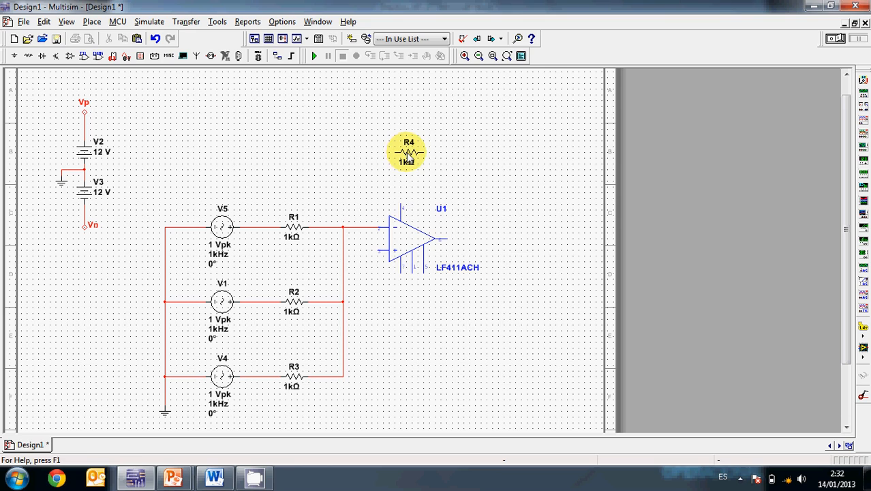
Change the reference designator of the copied resistor above op-amp U1 to Rf
double_click(409, 151)
click(324, 106)
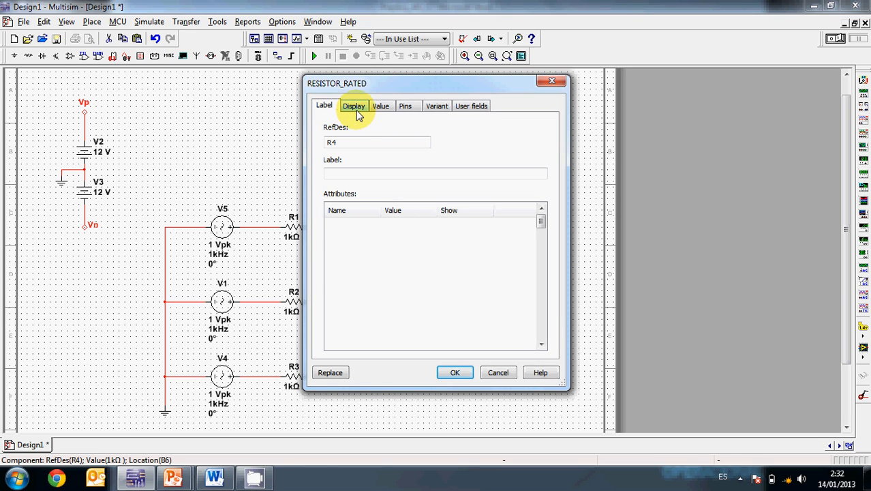
drag(339, 141, 308, 146)
text(R)
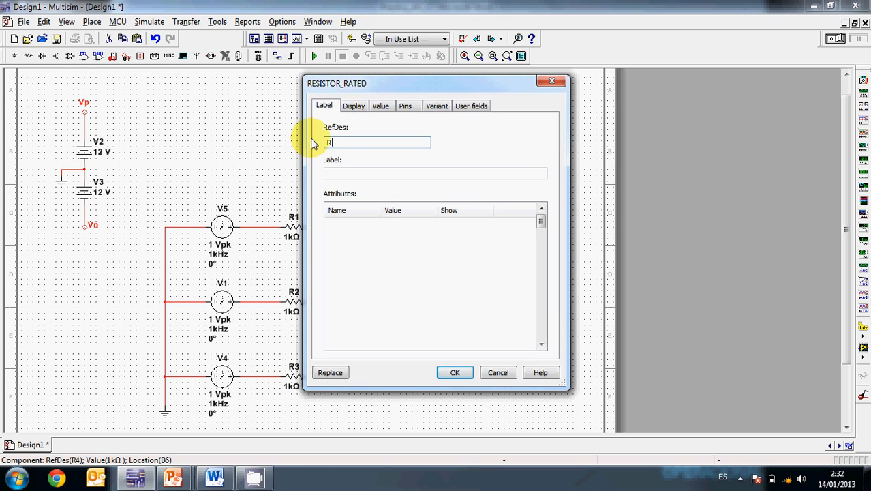
text(f)
click(455, 372)
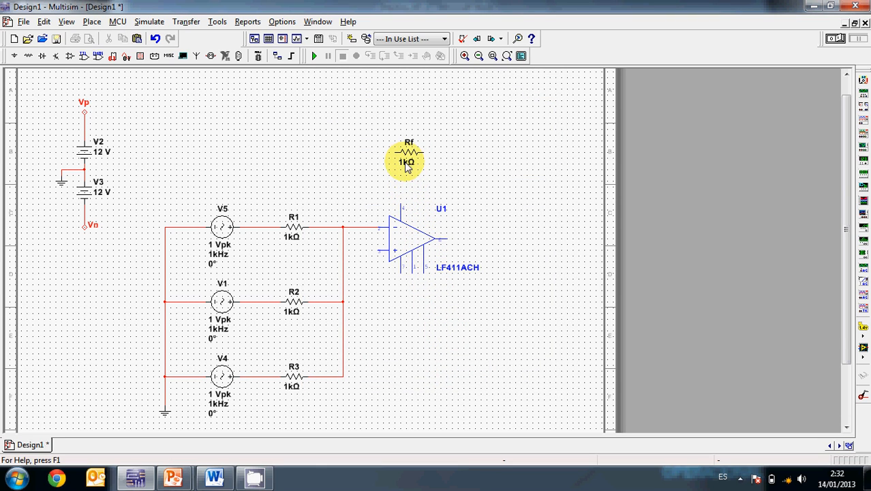
Wire one end of Rf to the inverting-input node and run an open-ended wire from U1's output
double_click(295, 226)
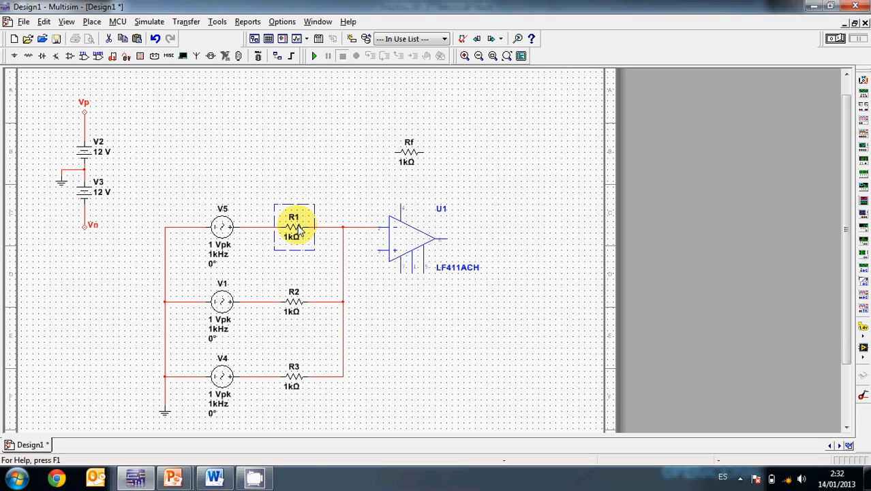
key(Escape)
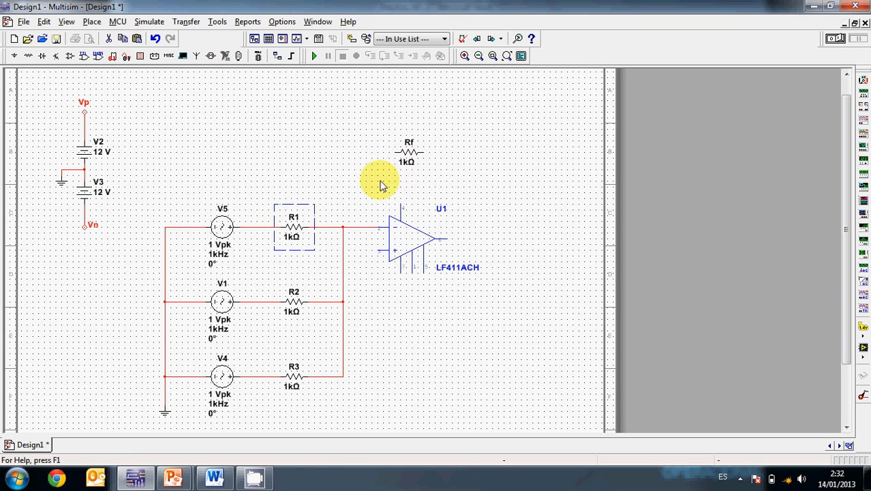
click(395, 153)
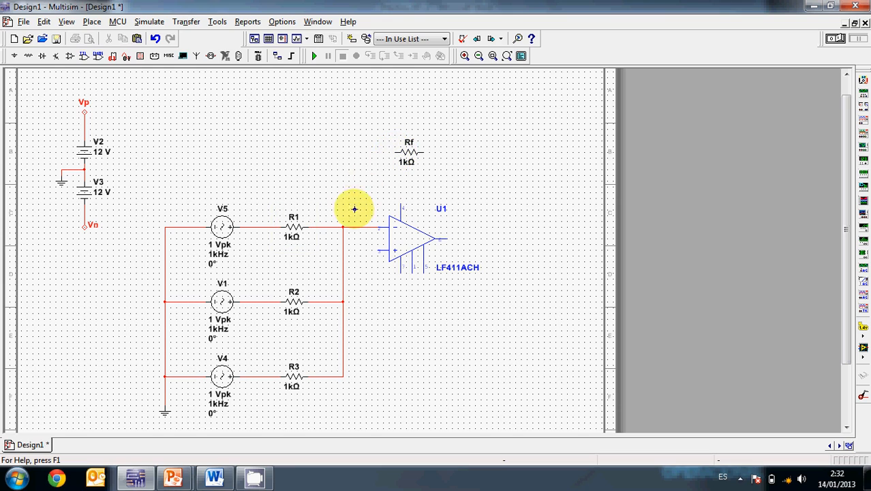
click(344, 227)
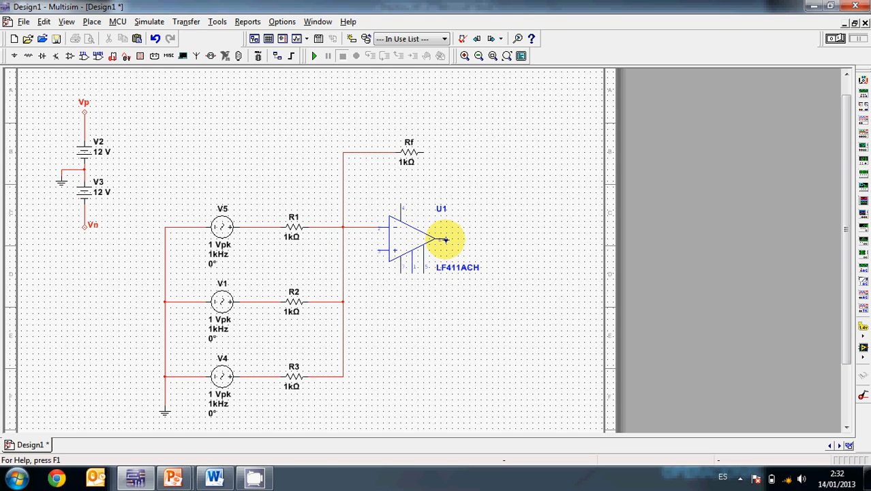
click(446, 239)
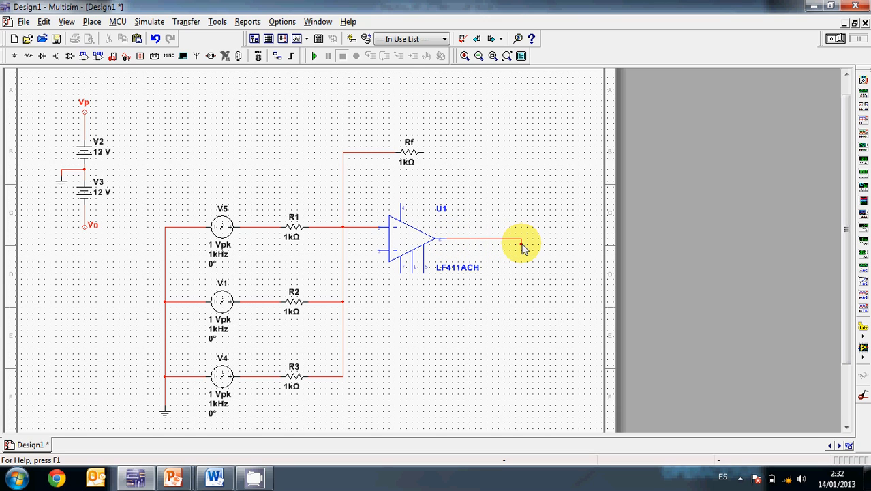
double_click(522, 244)
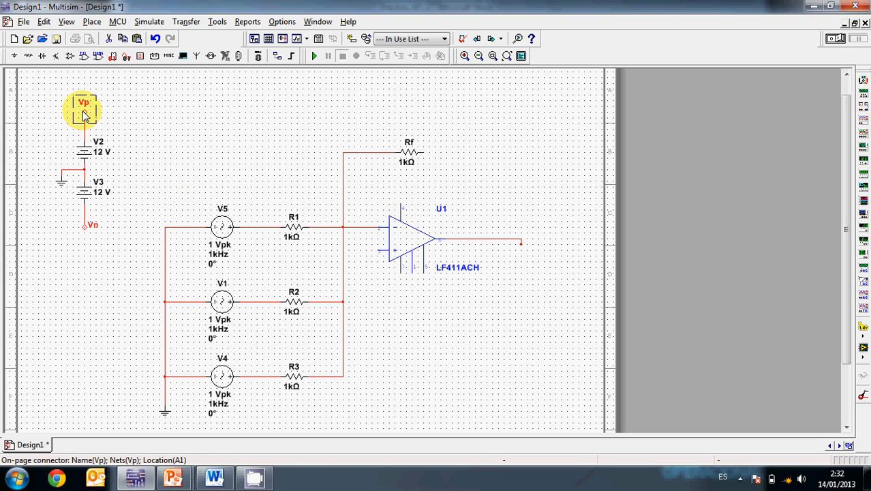
Copy the Vp on-page connector to U1's upper supply pin and link the copy to Vn
drag(84, 114, 401, 193)
double_click(401, 190)
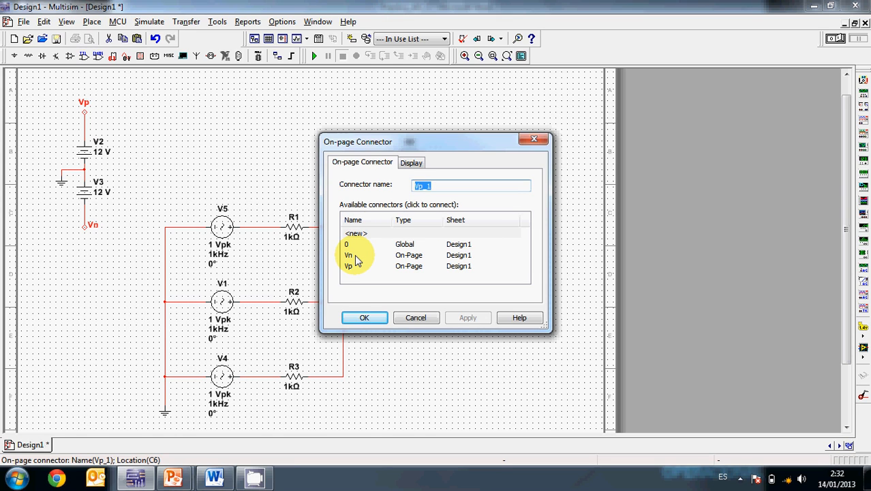
click(355, 255)
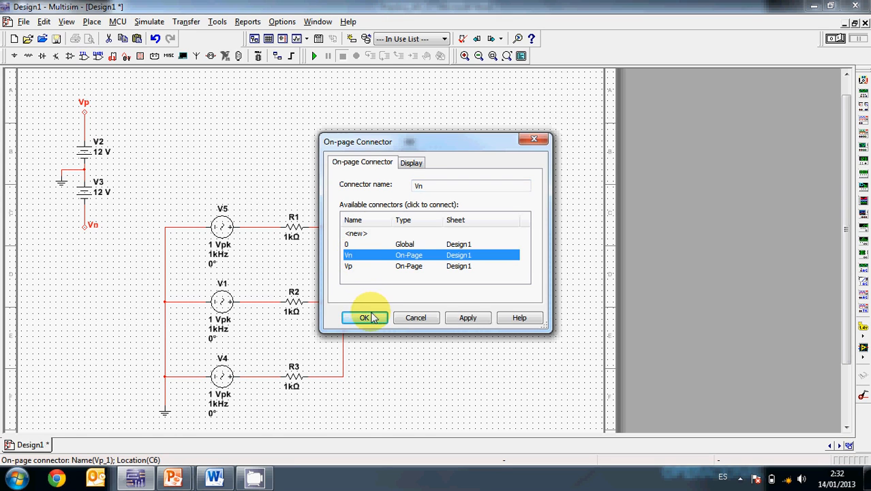
click(364, 317)
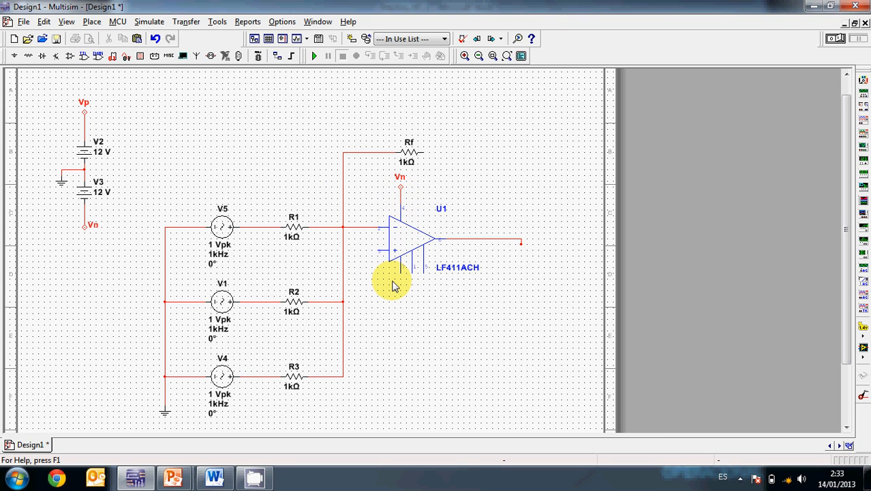
Copy the Vn on-page connector below U1, wire it to the lower supply pin and link it to Vp
click(87, 226)
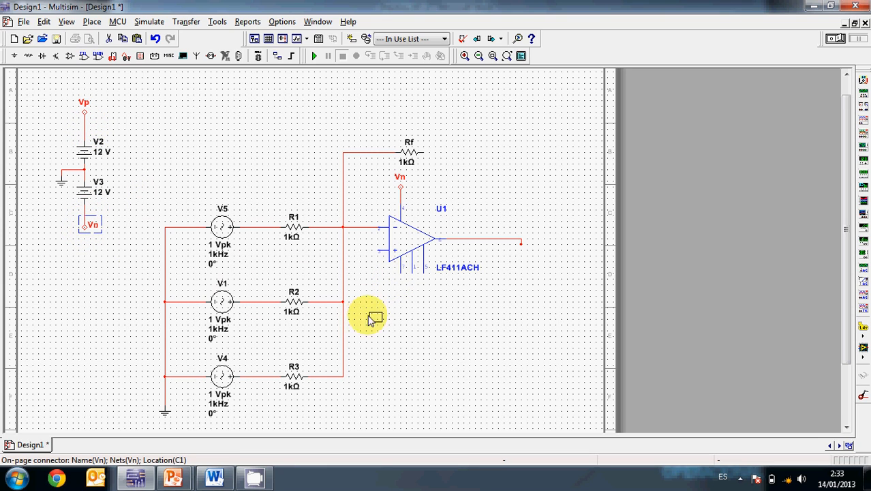
click(401, 294)
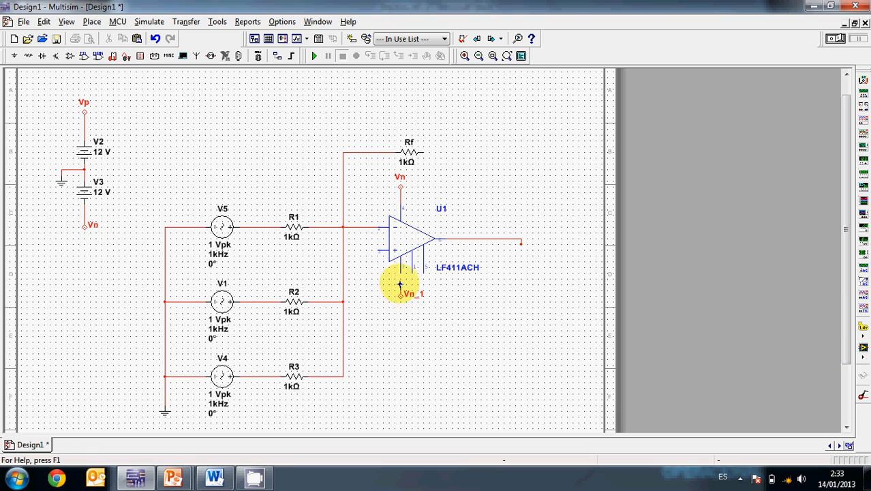
double_click(404, 295)
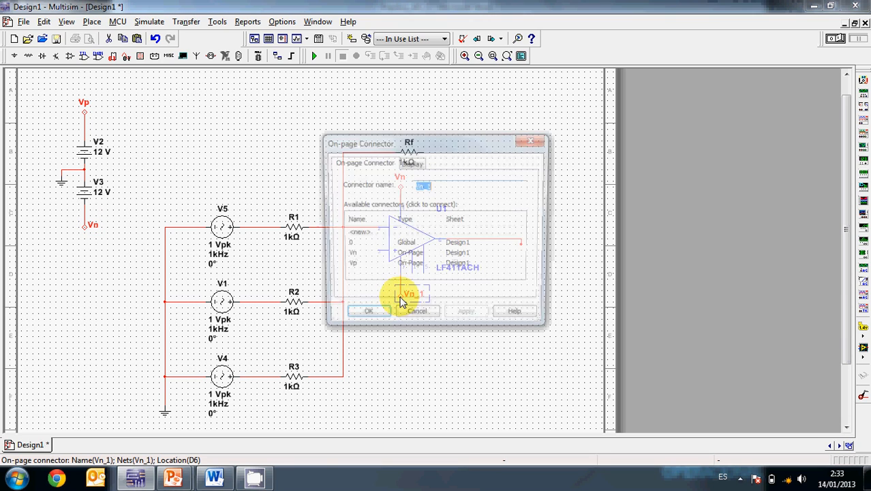
click(349, 265)
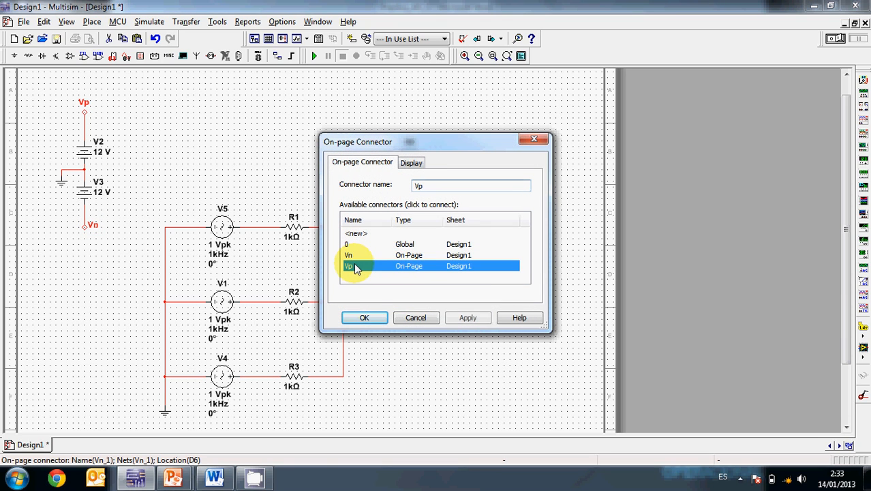
click(366, 318)
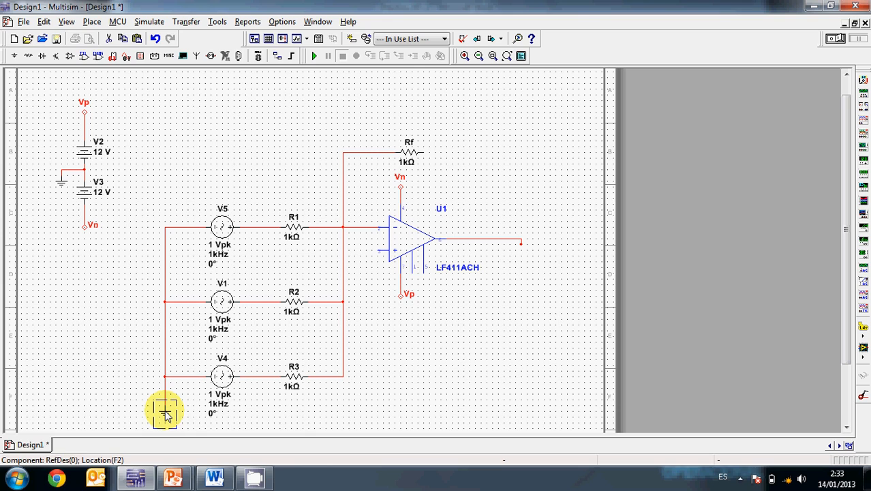
Ground U1's non-inverting input with a copy of the ground symbol and wire Rf's free end to the output wire
key(ctrl+c)
key(ctrl+v)
click(361, 268)
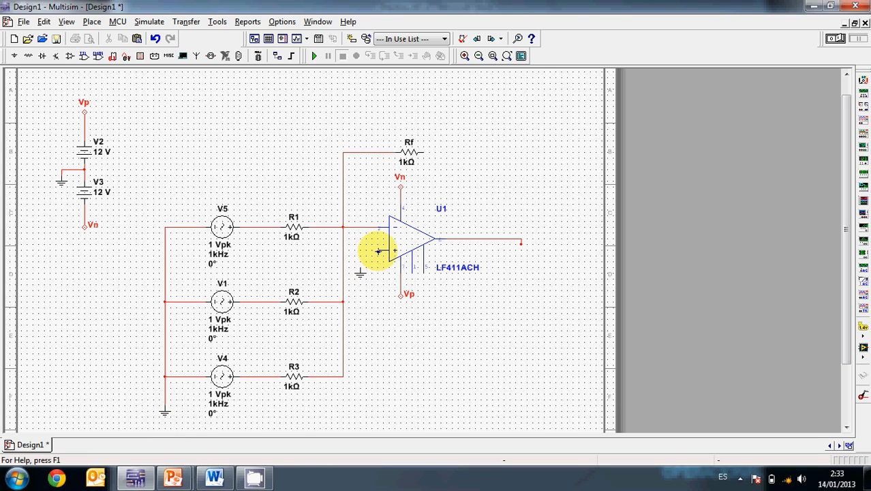
click(379, 250)
click(360, 267)
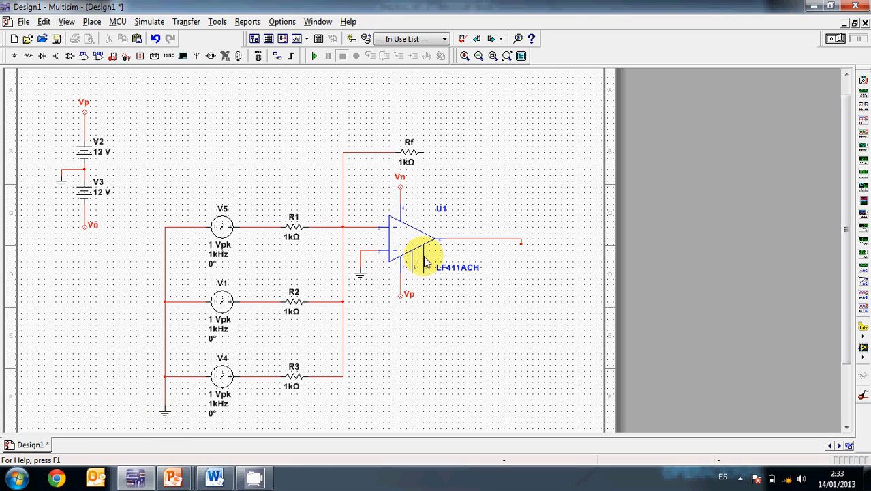
click(420, 151)
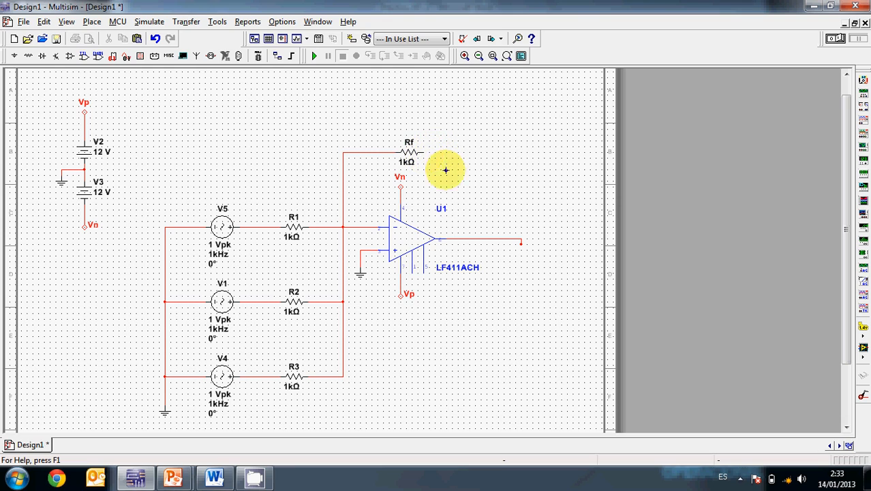
click(476, 238)
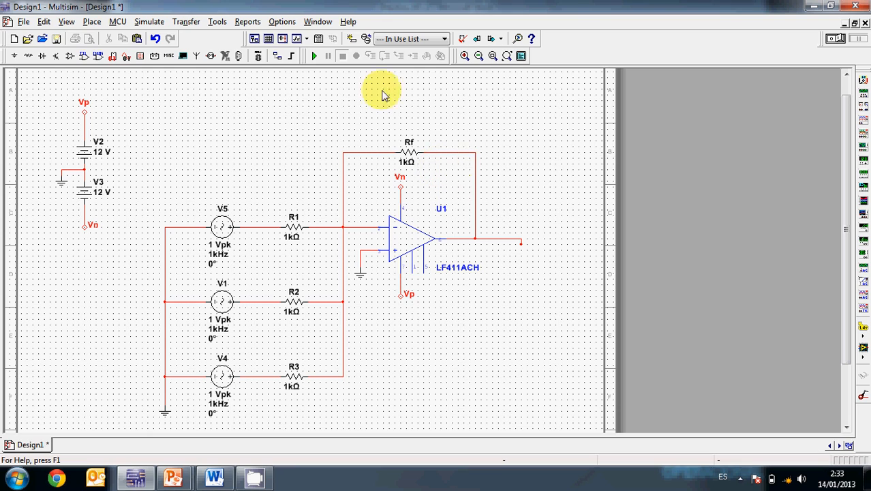
Place a four-channel oscilloscope above and to the right of resistor Rf
click(862, 119)
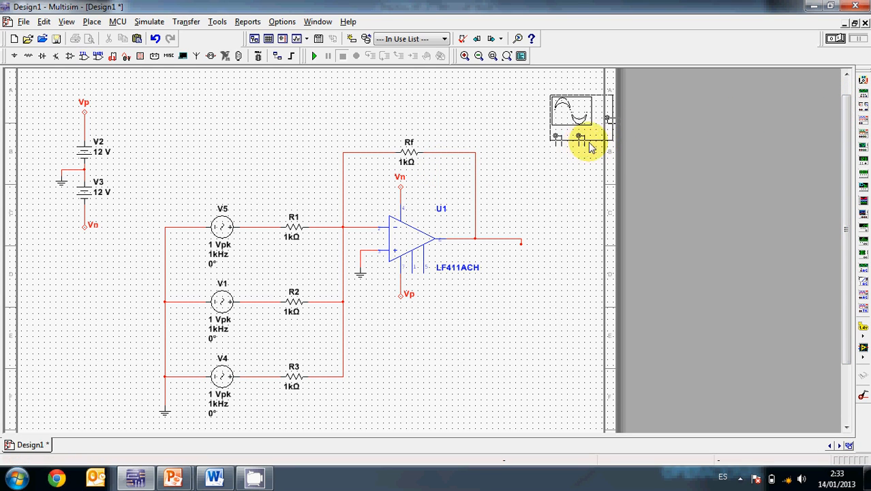
click(863, 131)
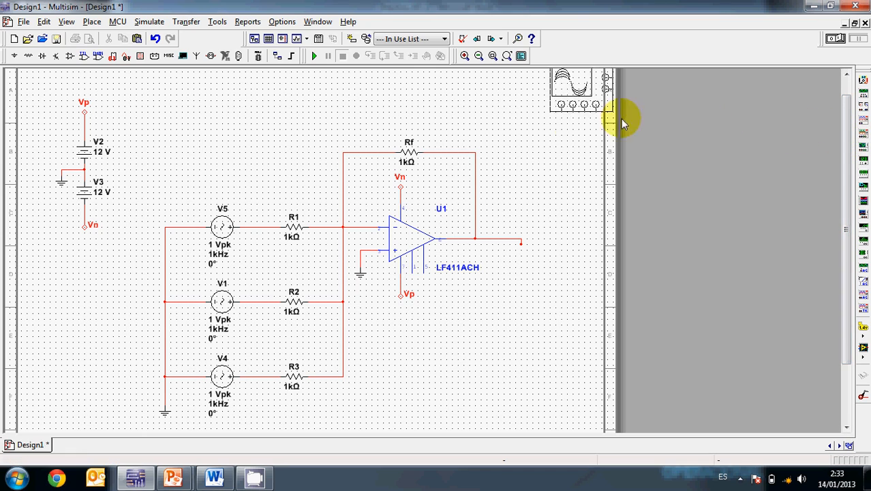
click(514, 142)
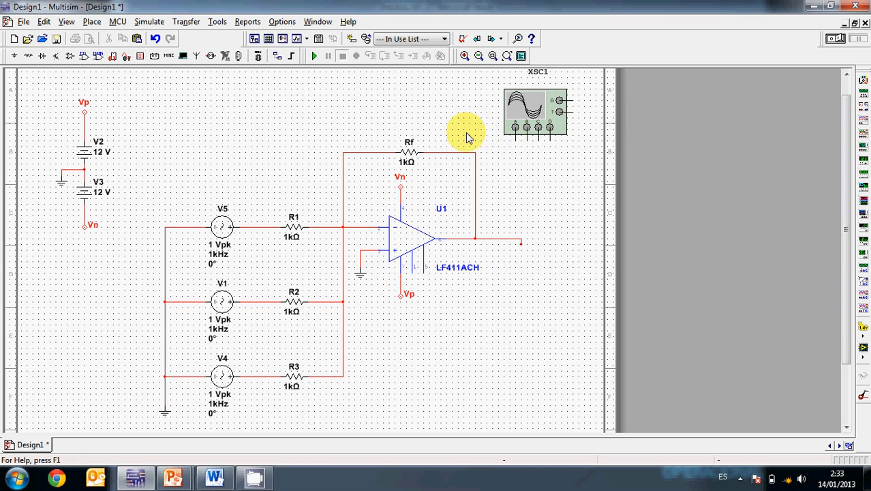
Wire oscilloscope channel A to the node between V5 and R1 and color that net dark blue
click(515, 139)
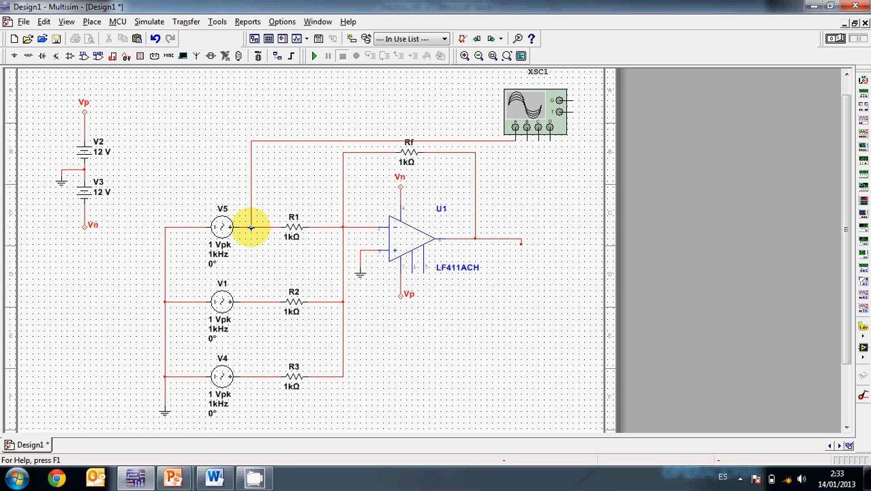
double_click(291, 143)
click(393, 183)
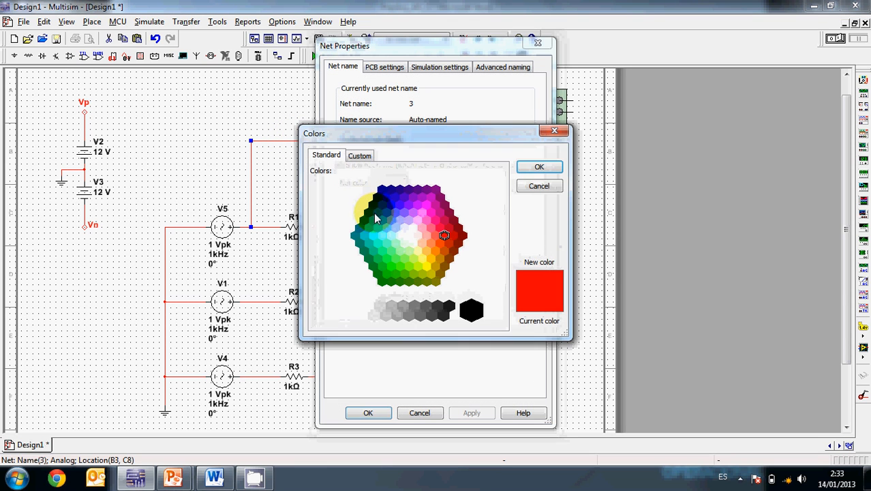
click(383, 188)
click(534, 168)
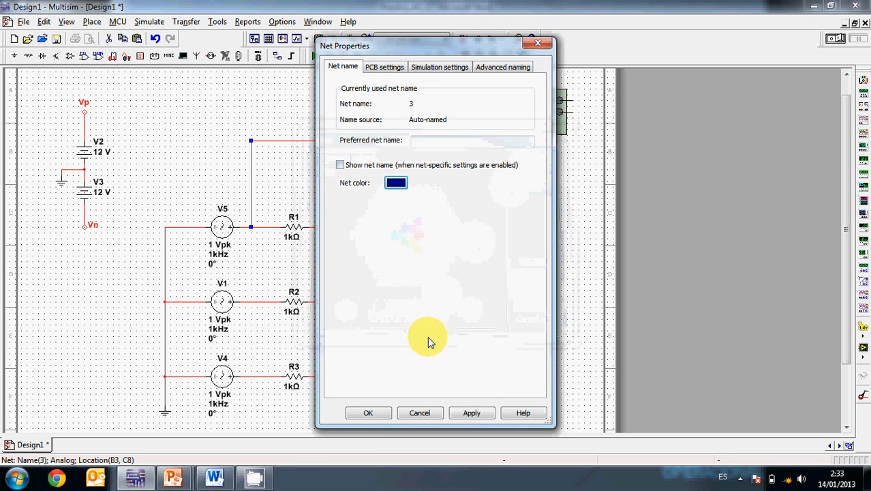
click(363, 412)
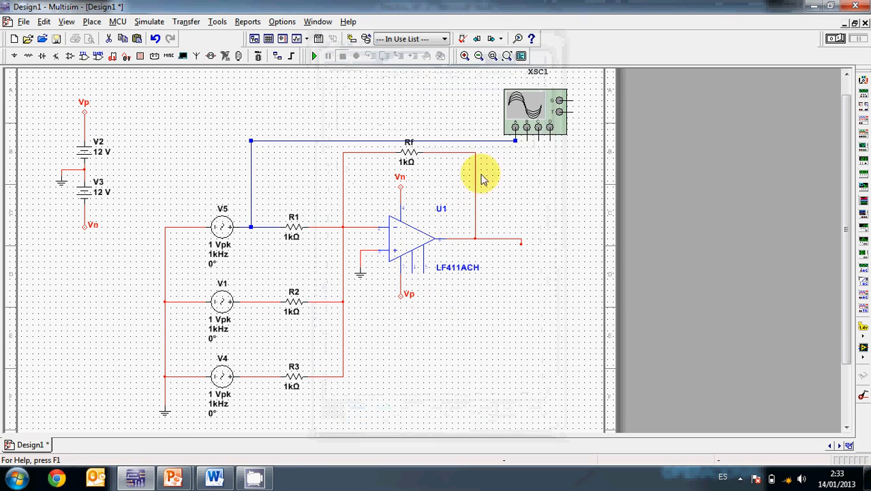
Wire oscilloscope channel B to the node between V1 and R2 and color that net dark green
click(527, 141)
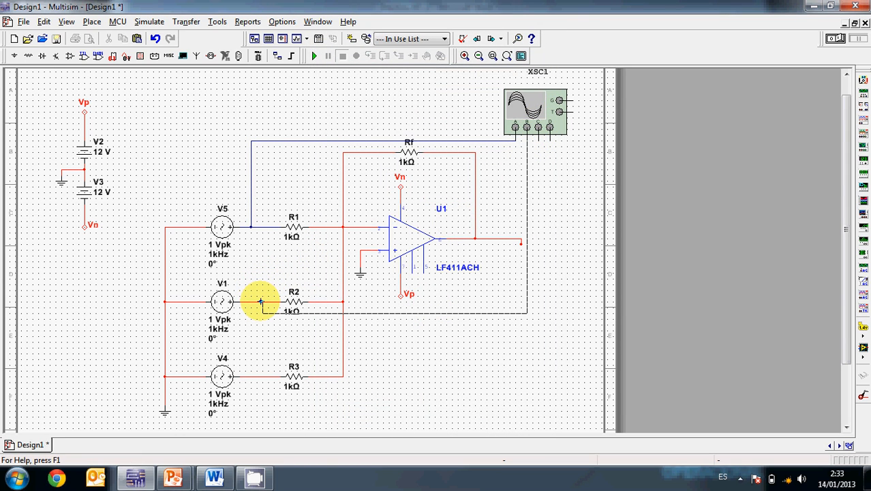
click(257, 302)
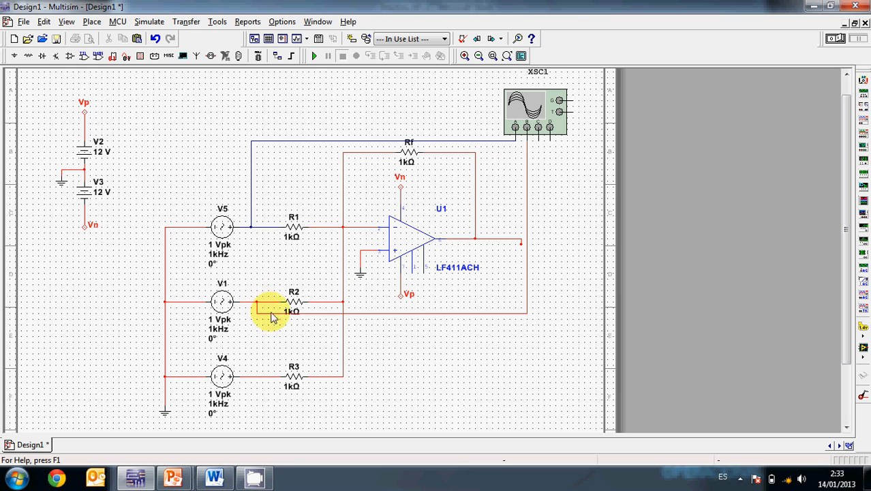
double_click(424, 311)
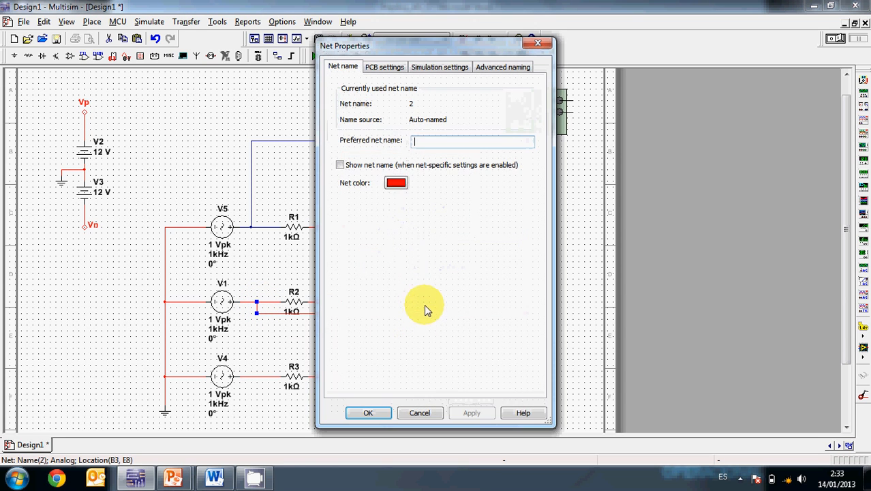
click(396, 183)
click(382, 281)
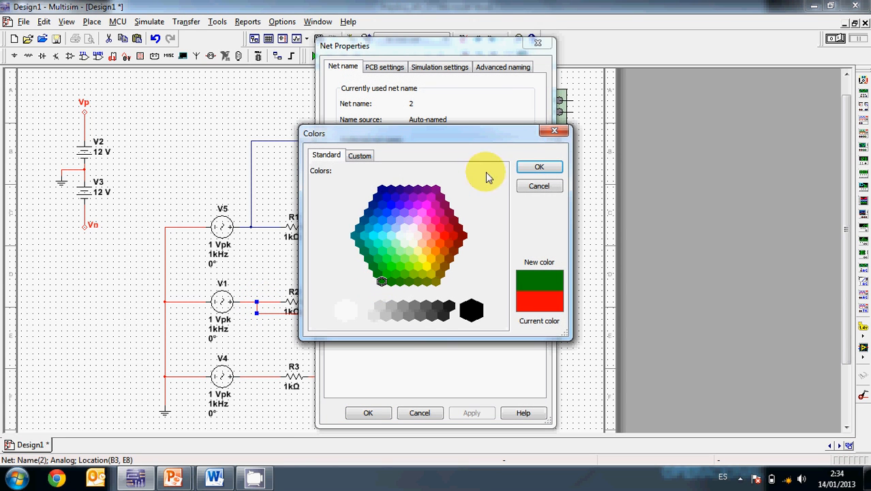
click(539, 167)
click(484, 416)
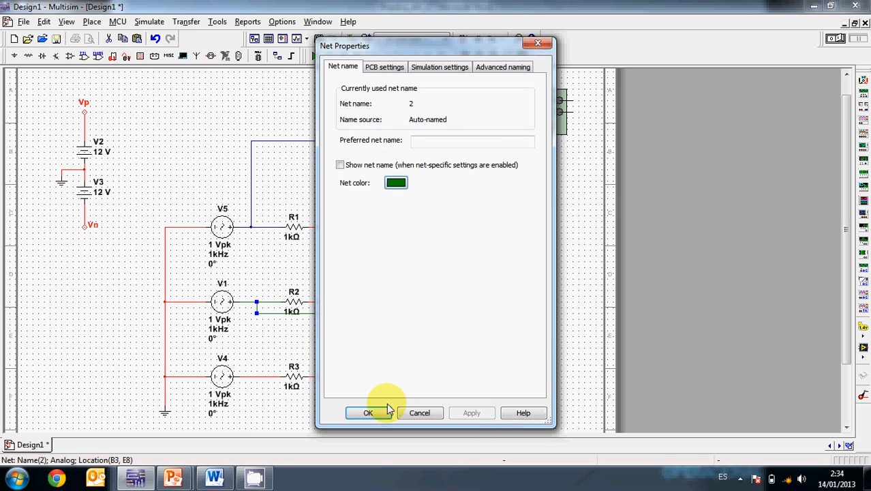
click(382, 410)
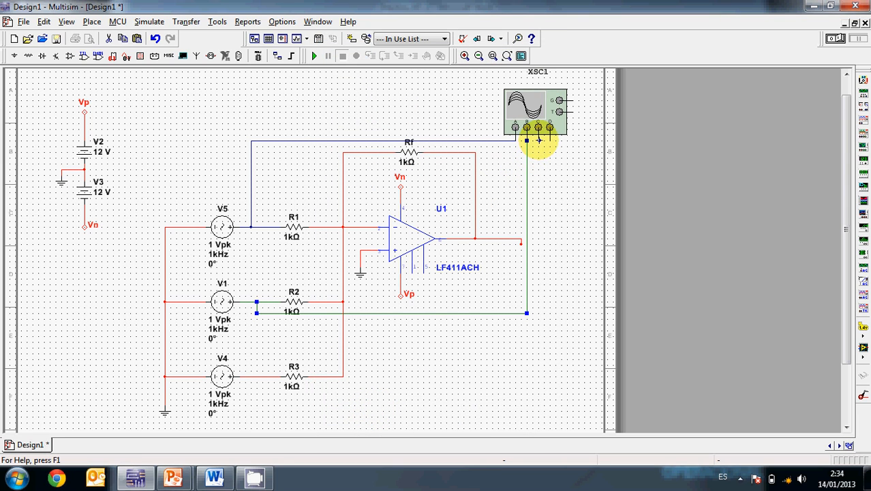
Wire oscilloscope channel C to the node between V4 and R3 and color that net dark yellow
click(538, 140)
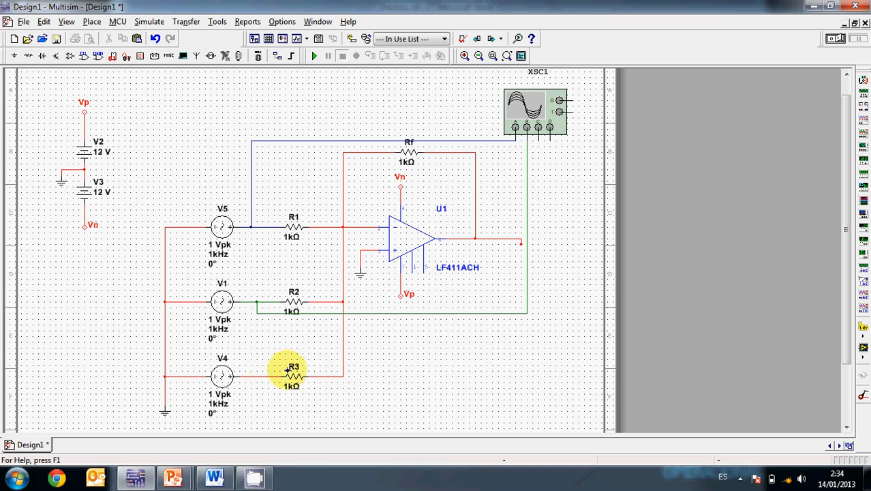
click(258, 377)
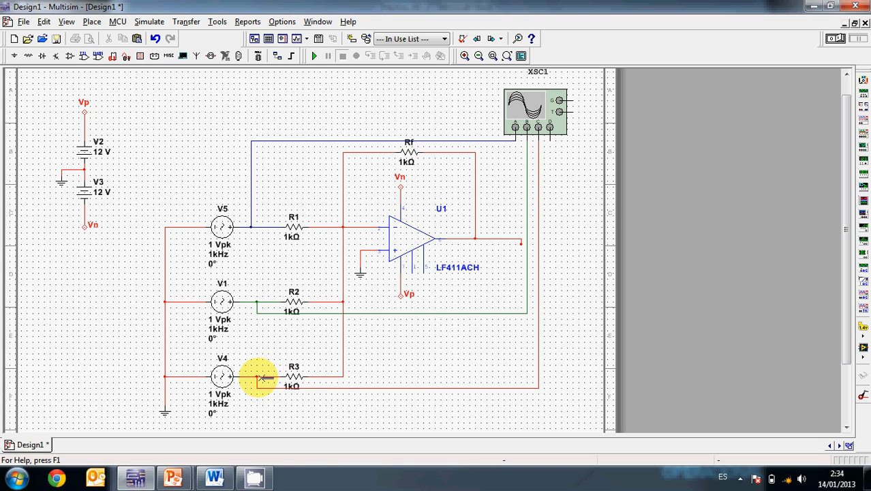
double_click(419, 394)
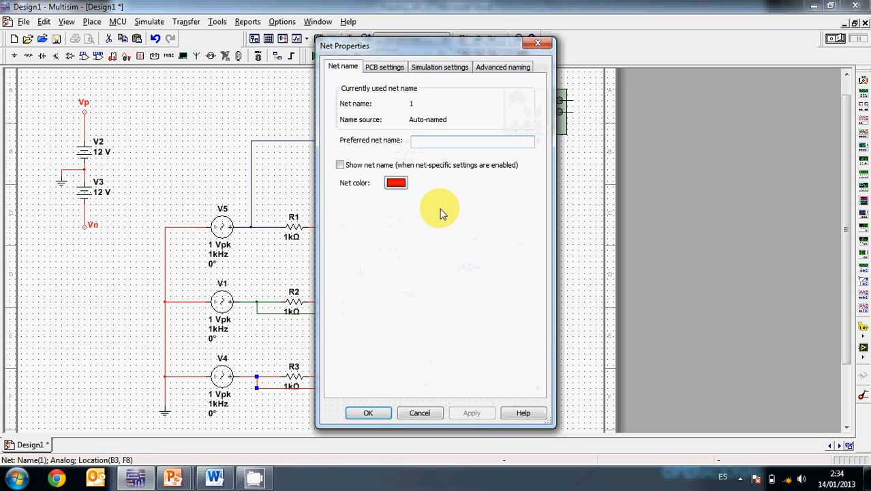
click(397, 184)
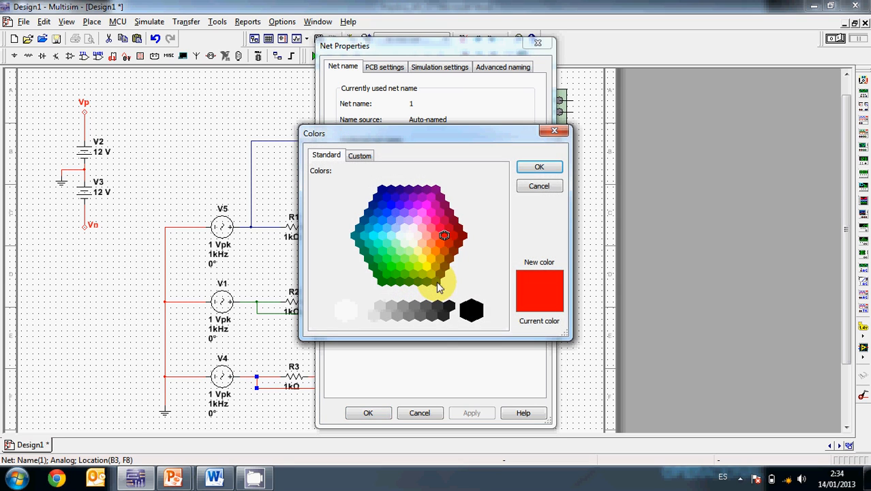
click(436, 281)
click(431, 271)
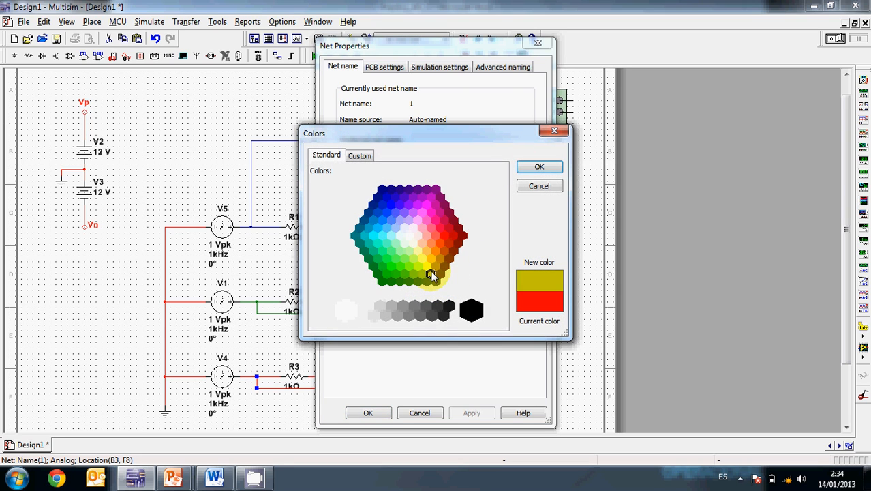
click(541, 168)
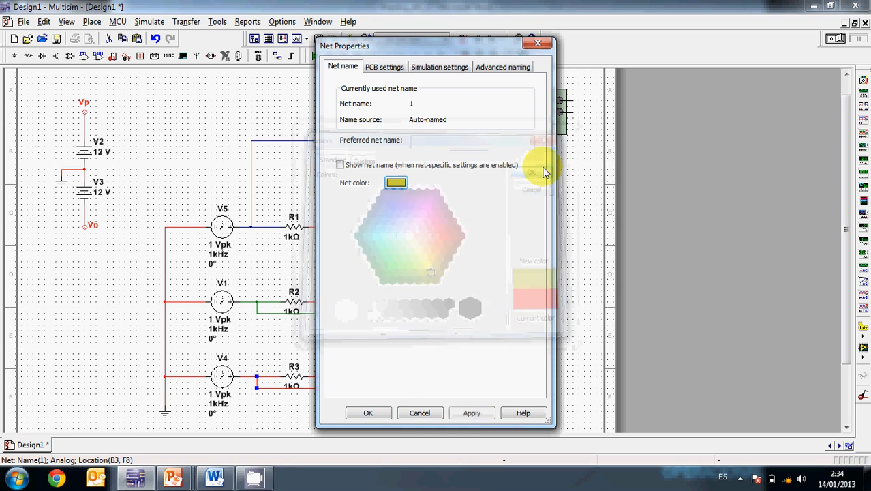
click(368, 413)
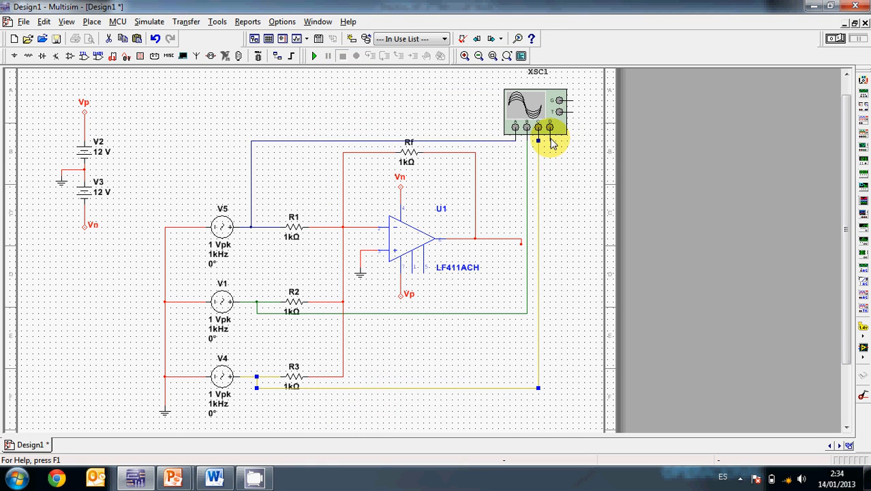
Wire oscilloscope channel D to U1's output wire and ground the oscilloscope's G terminal with a copy of the ground symbol
click(549, 140)
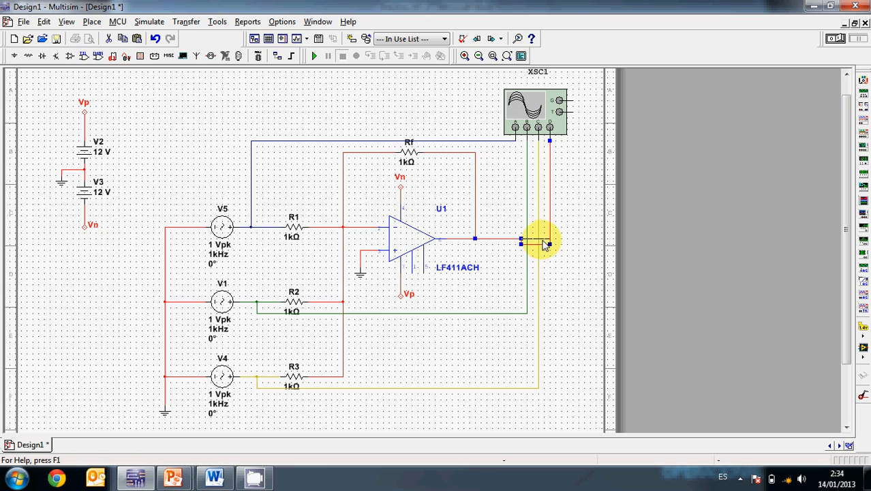
click(547, 240)
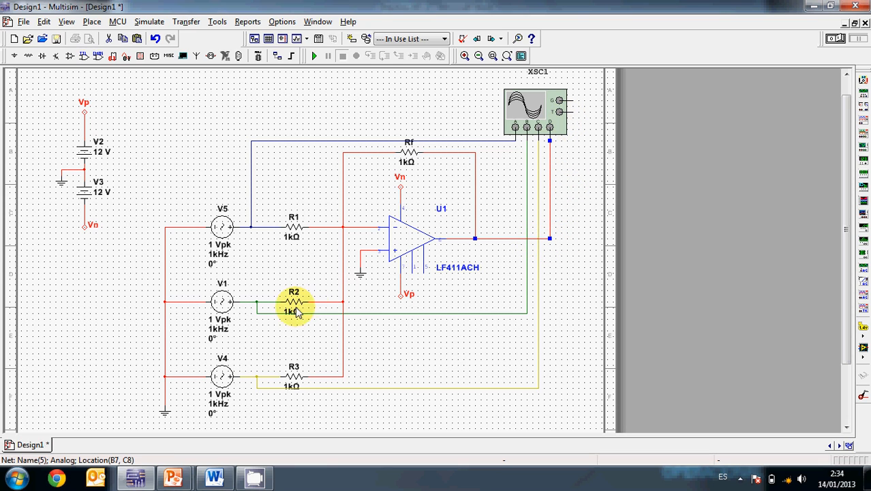
drag(167, 407, 166, 416)
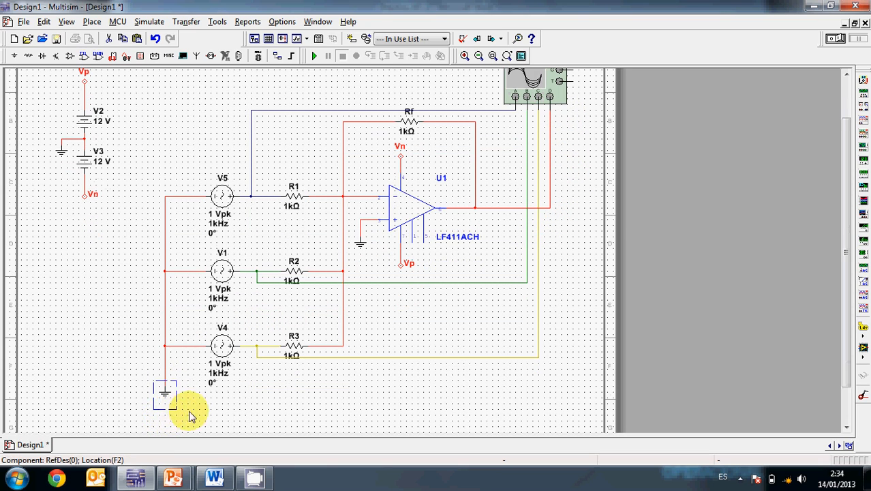
key(ctrl+v)
click(585, 86)
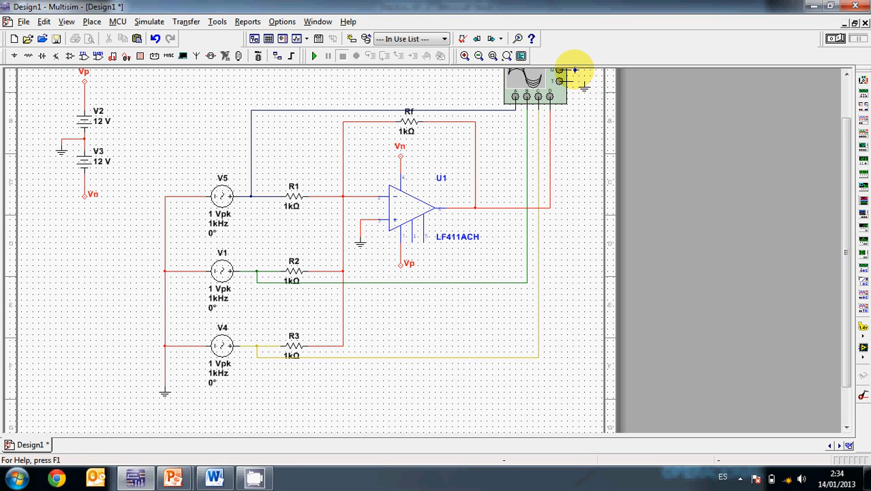
click(585, 82)
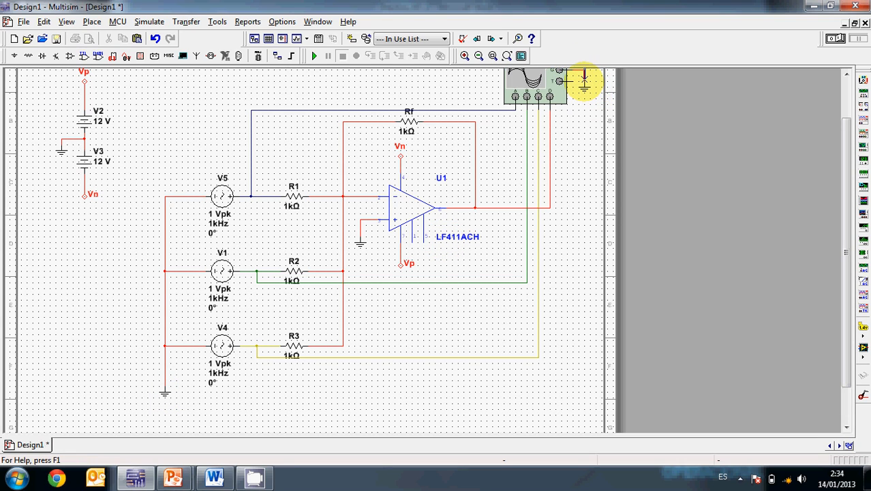
scroll(538, 343, up, 2)
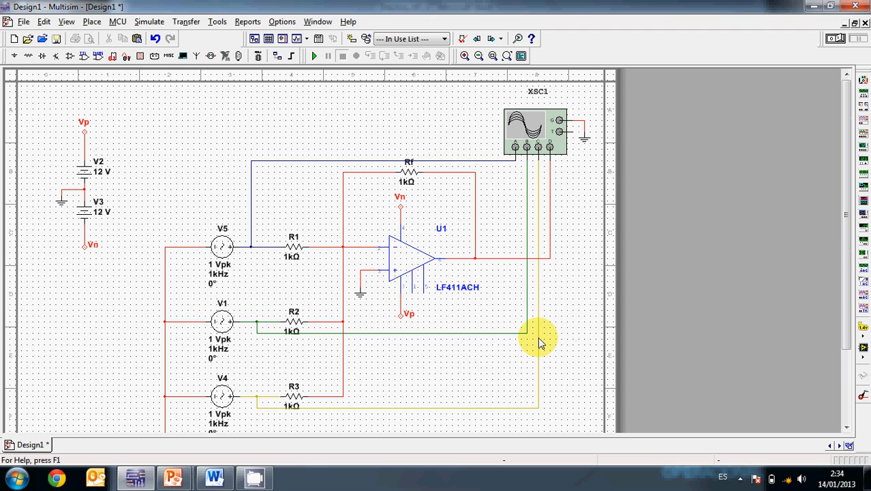
scroll(538, 341, down, 2)
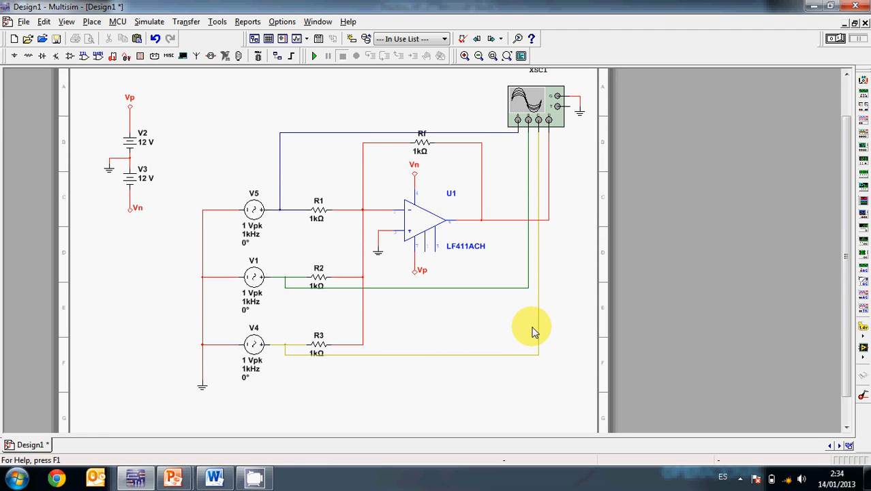
Switch to the Word document Práctica_AO_2 and examine the circuit in Figure 2.1, the AC source settings in Figure 2.2 and instructions 3 and 4
click(214, 477)
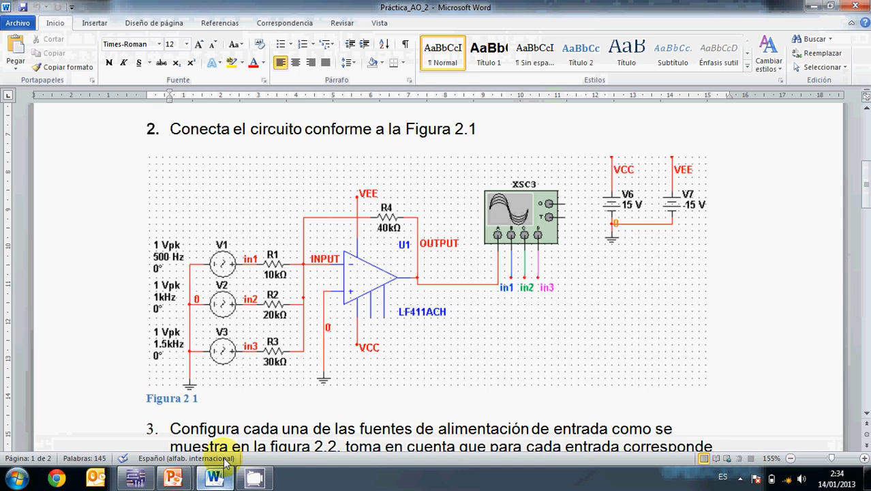
scroll(371, 324, down, 2)
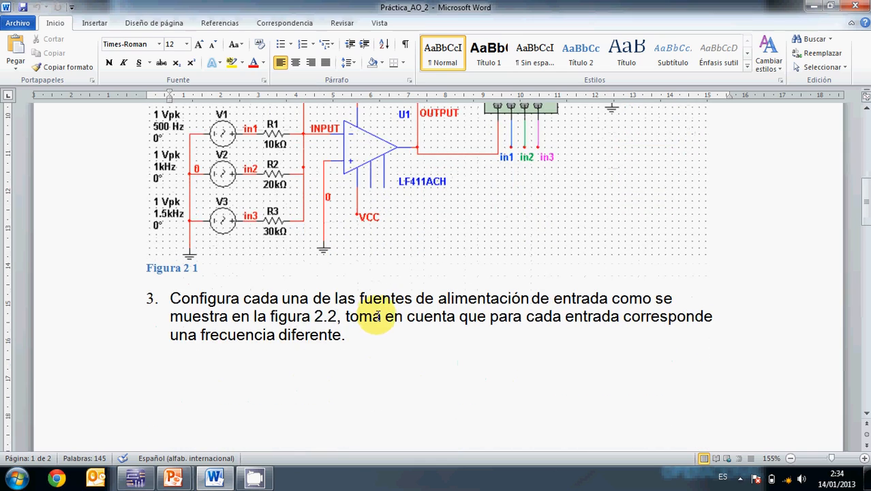
scroll(376, 315, up, 2)
scroll(377, 310, down, 1)
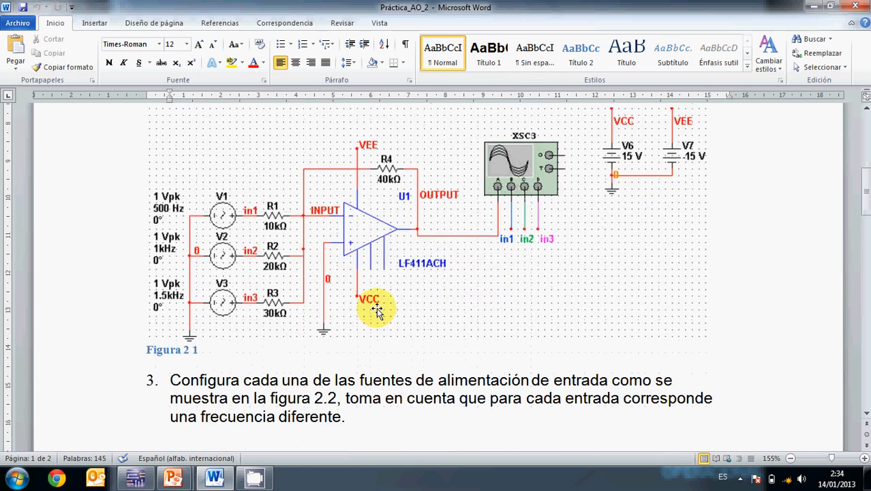
scroll(376, 310, down, 6)
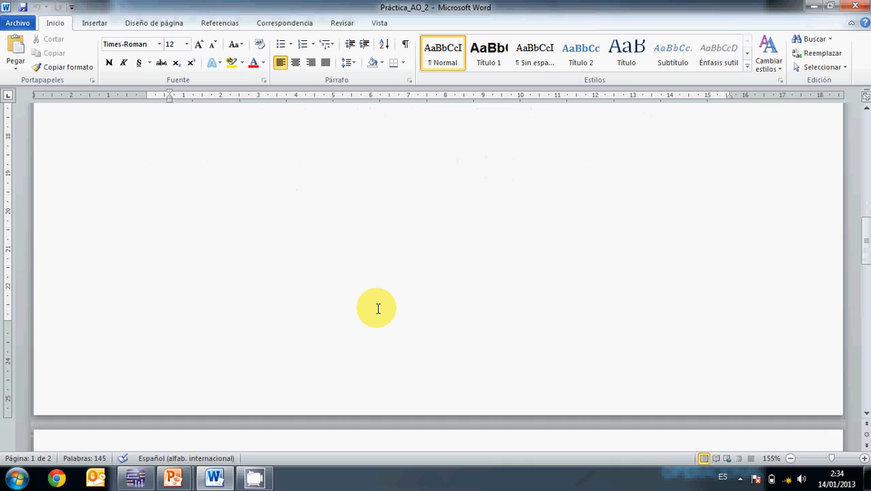
scroll(378, 308, down, 4)
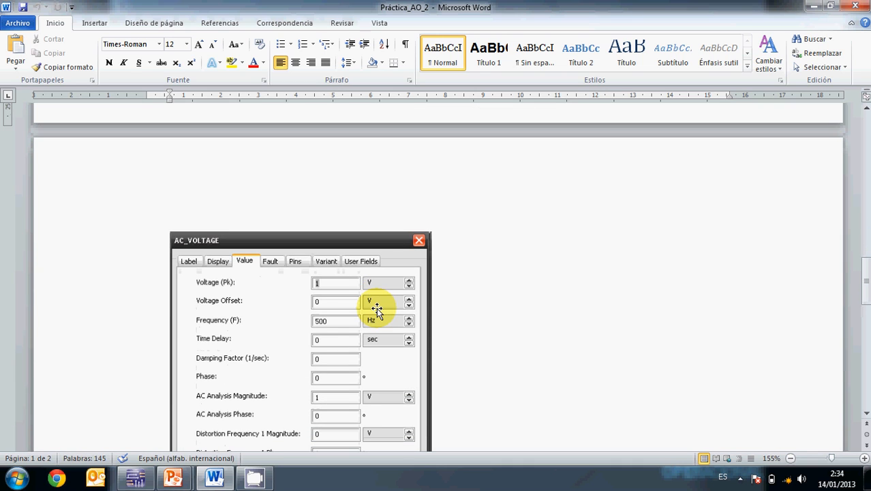
scroll(377, 310, down, 3)
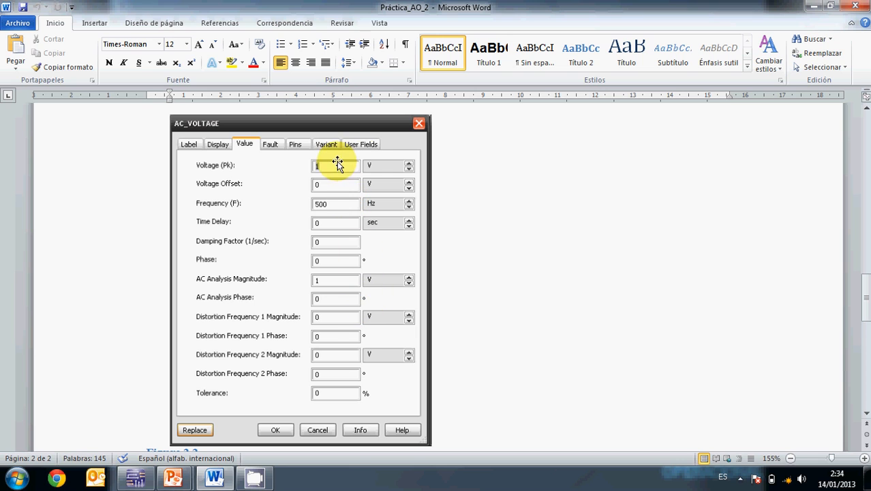
scroll(409, 331, down, 6)
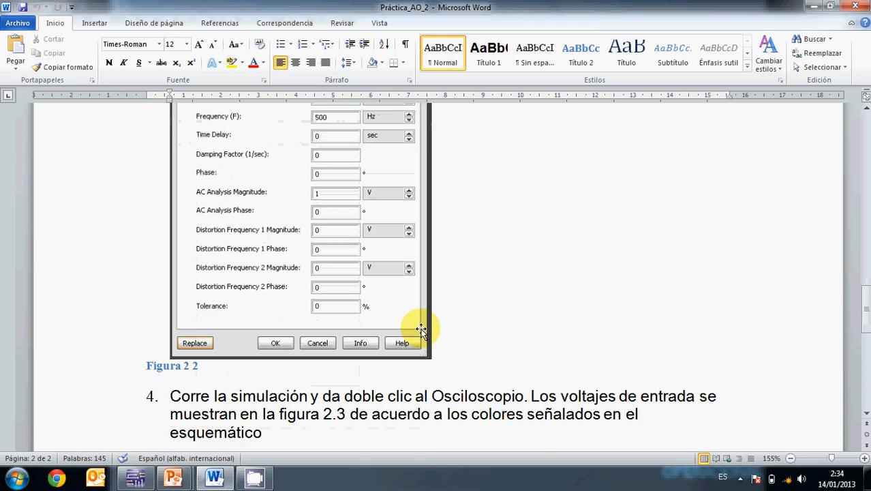
scroll(421, 330, up, 2)
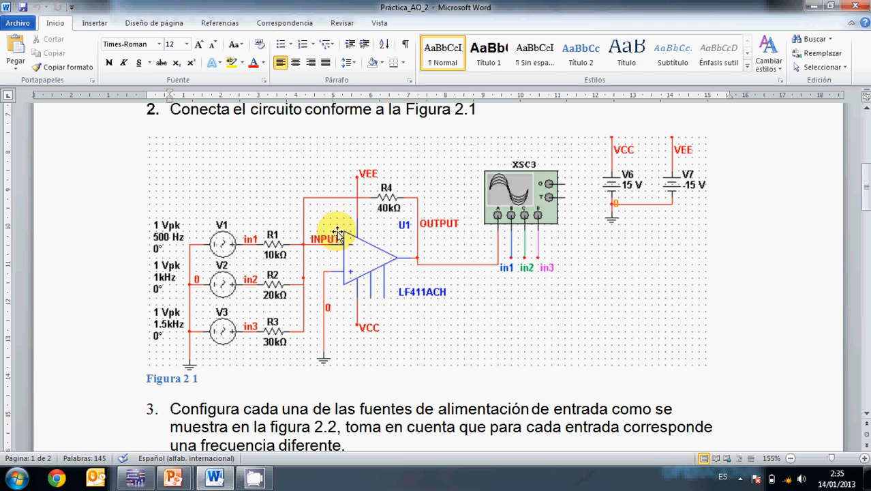
Arrange the Word document and the Multisim window side by side, with Figure 2.1 and the source and amplifier part of the schematic in view
double_click(558, 16)
click(476, 23)
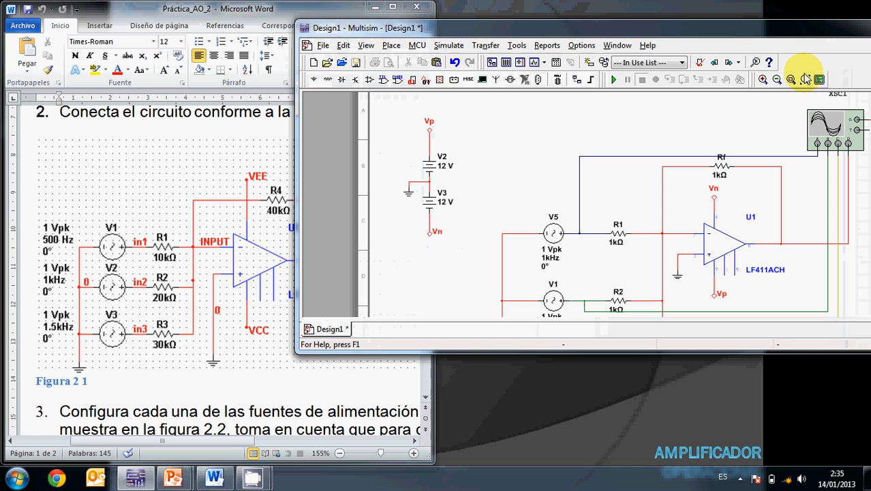
key(super+Right)
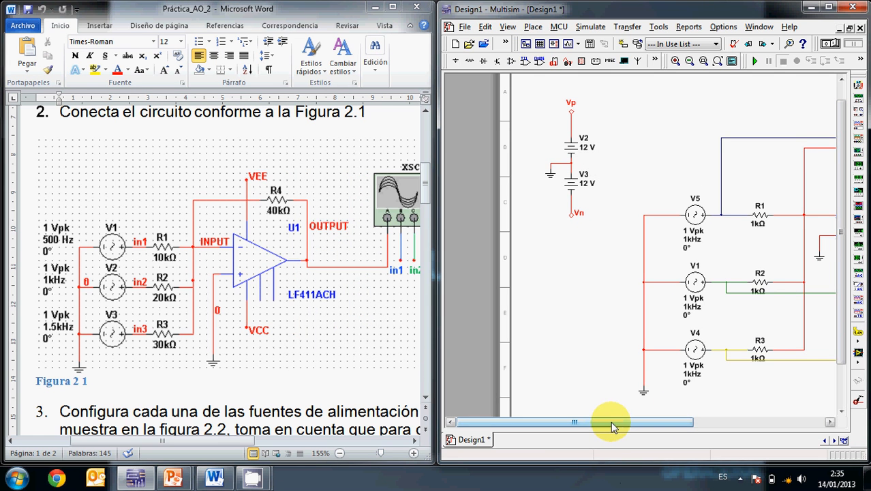
drag(611, 426, 693, 422)
click(557, 350)
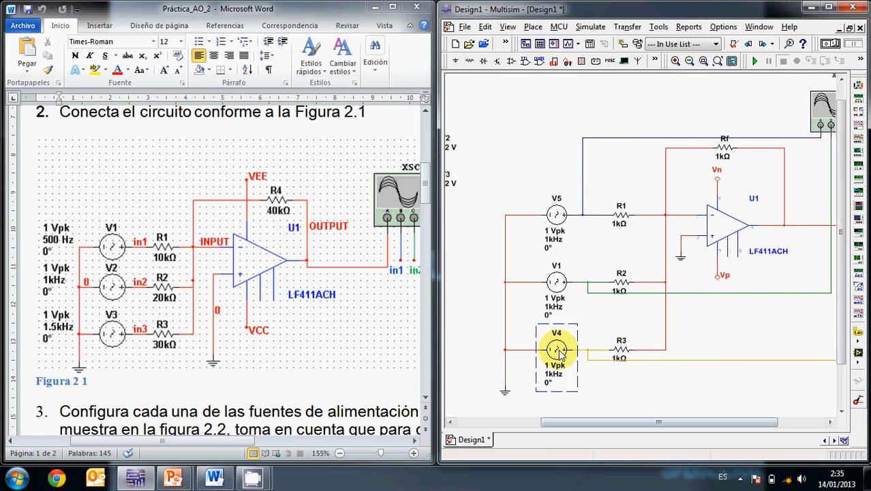
double_click(557, 350)
key(Escape)
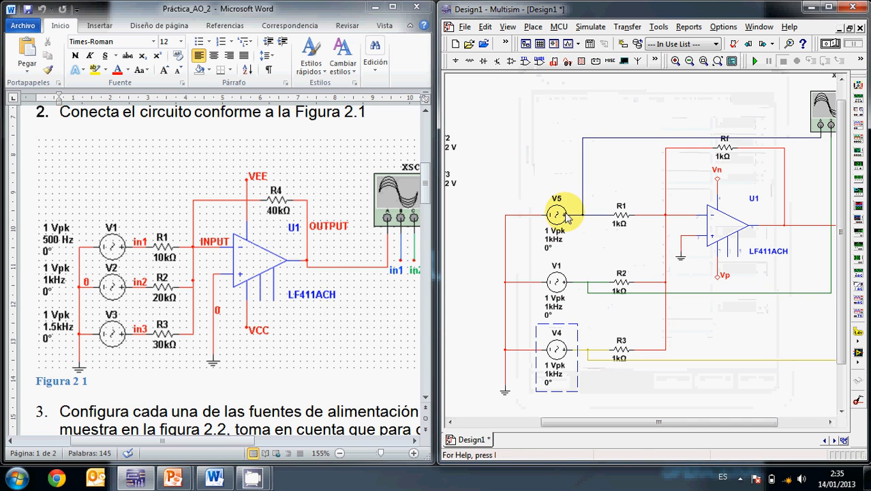
Try to change the reference designator of the AC source feeding R2 to V2
click(564, 216)
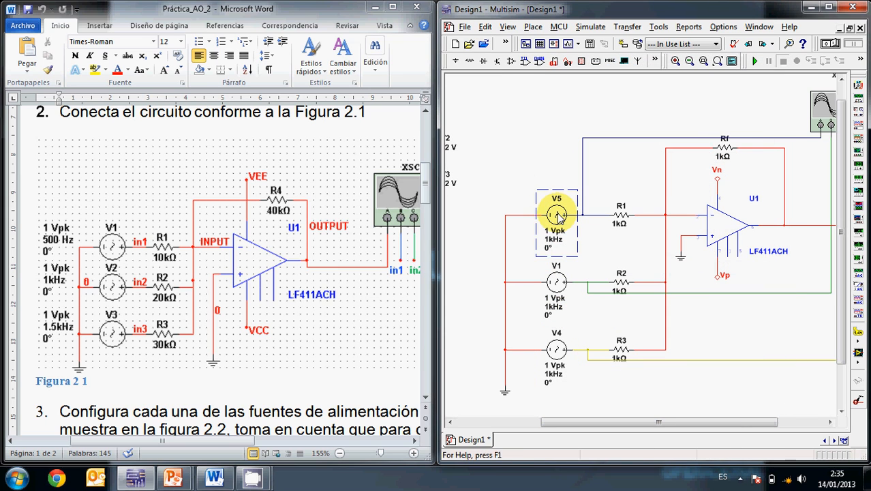
double_click(557, 285)
click(541, 94)
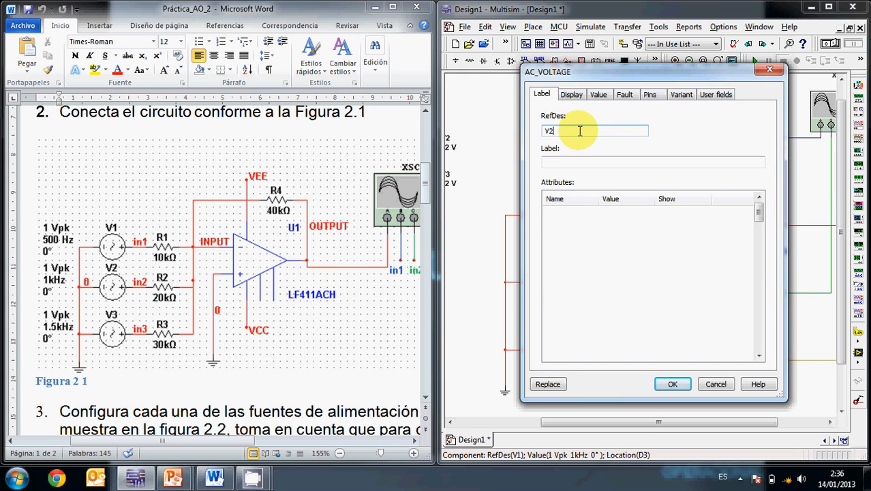
click(671, 384)
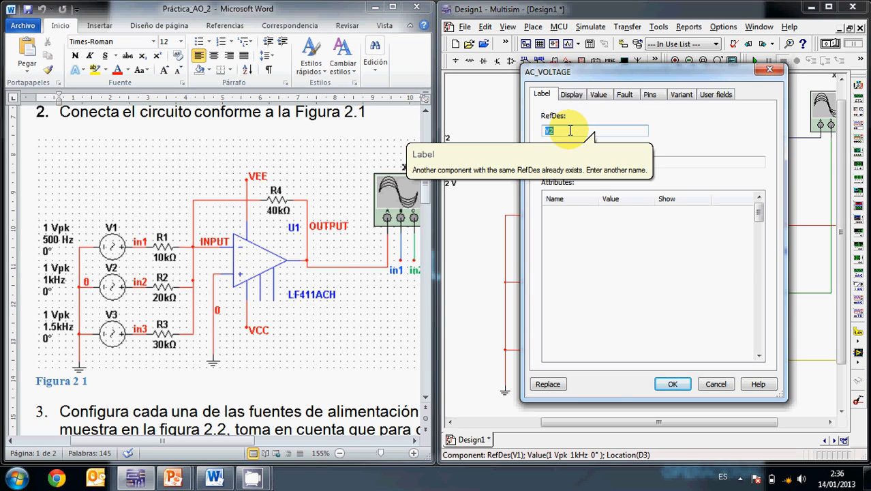
key(Escape)
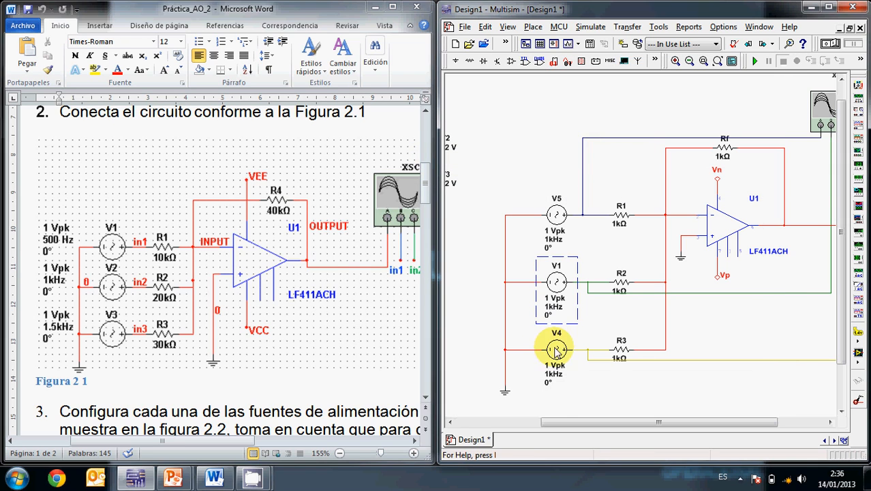
Change the reference designator of AC source V5, which feeds R1, to V_1
drag(551, 424, 558, 421)
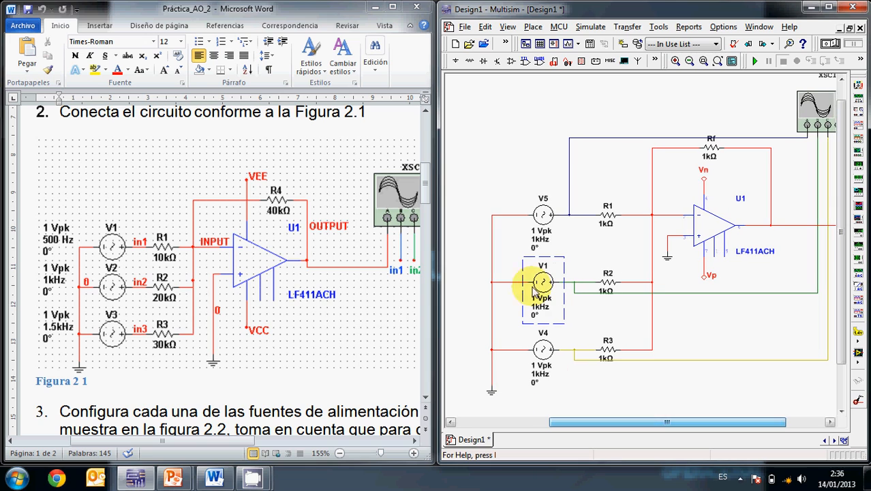
click(547, 214)
double_click(547, 214)
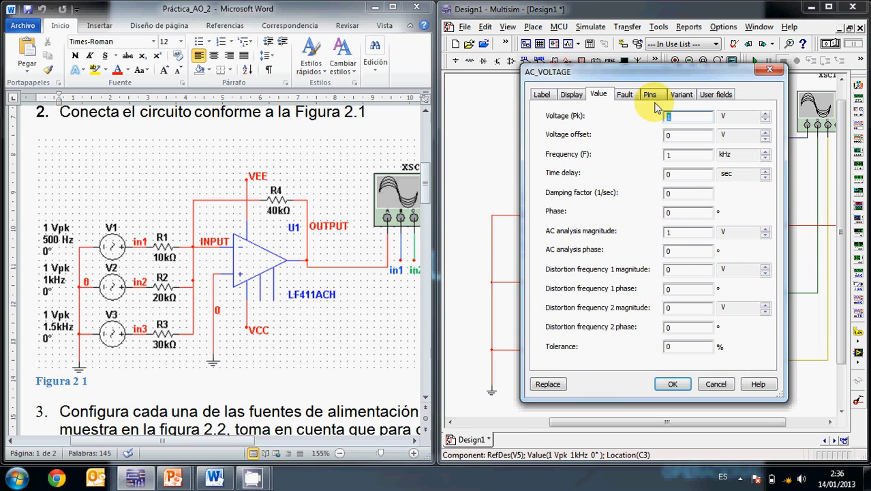
click(542, 94)
click(591, 131)
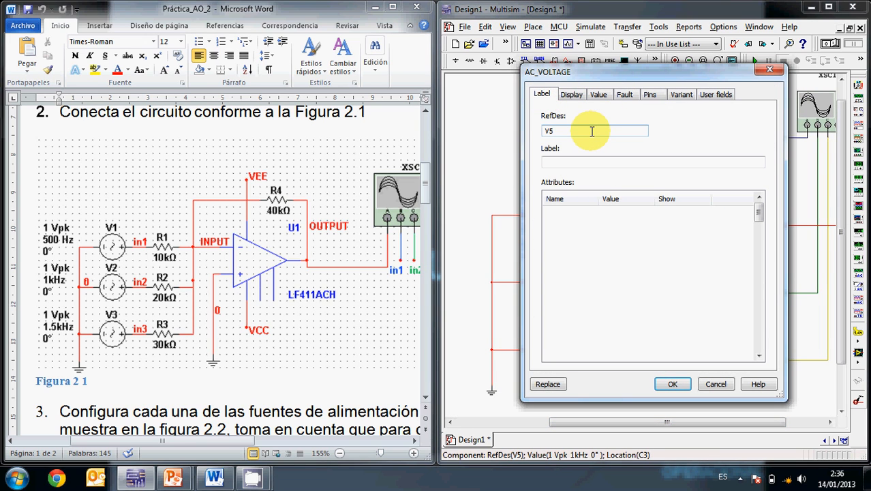
text(1)
key(Return)
click(591, 132)
click(673, 385)
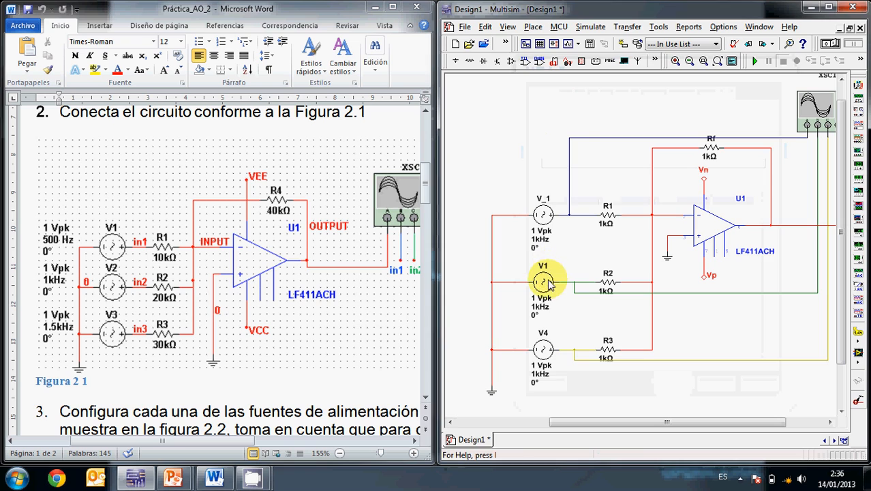
Change the reference designator of the AC source feeding R2 to V_2
double_click(543, 277)
click(541, 95)
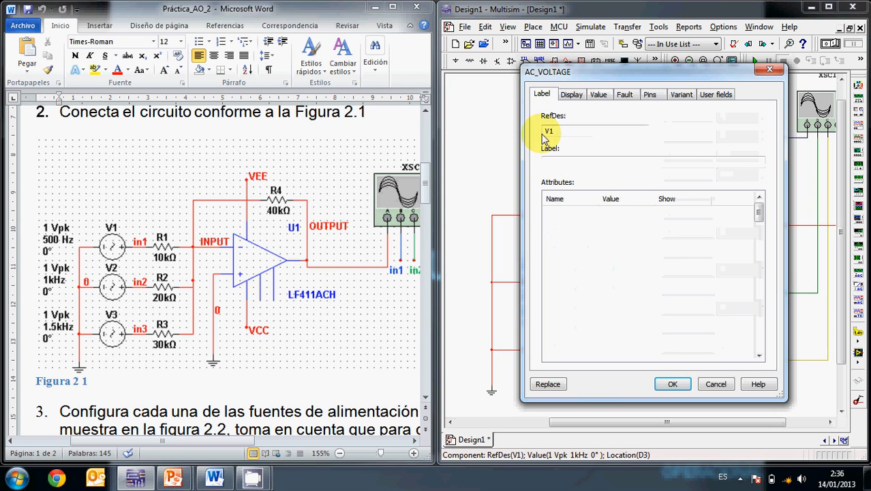
click(548, 130)
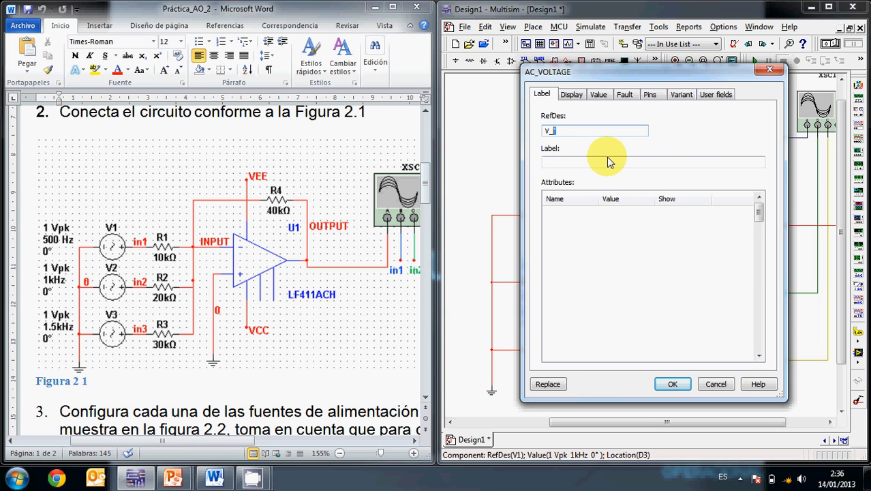
click(673, 384)
Change the reference designator of AC source V4, which feeds R3, to V_3 and set its frequency to 1.5 kHz
click(543, 358)
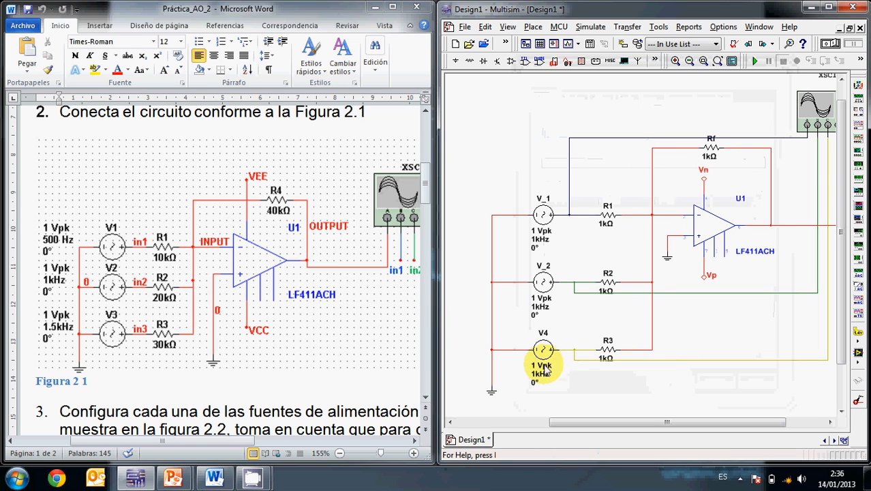
double_click(543, 356)
click(541, 95)
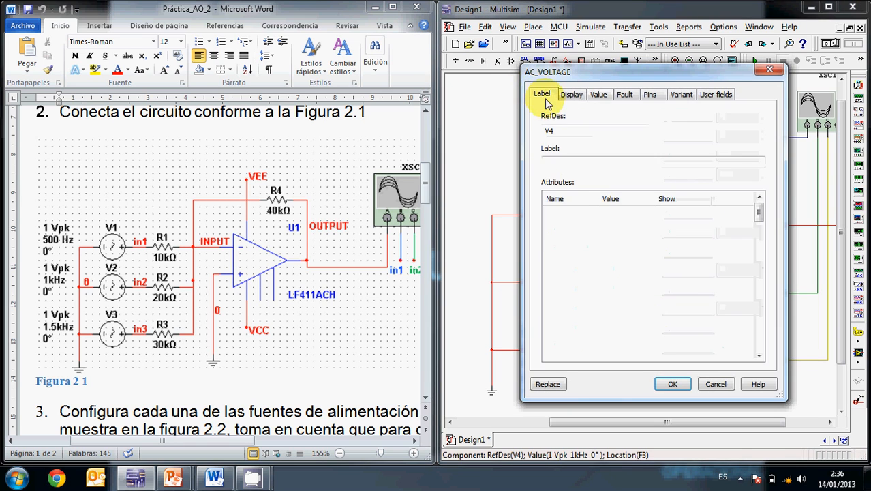
click(551, 129)
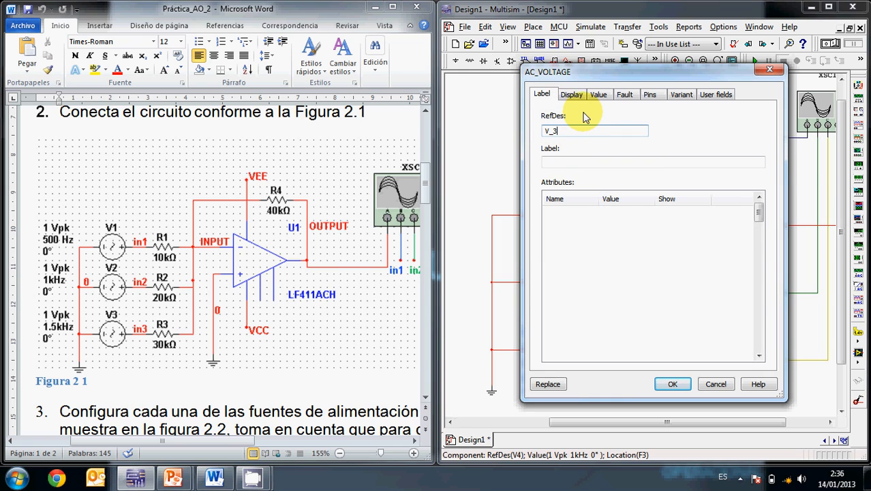
click(600, 95)
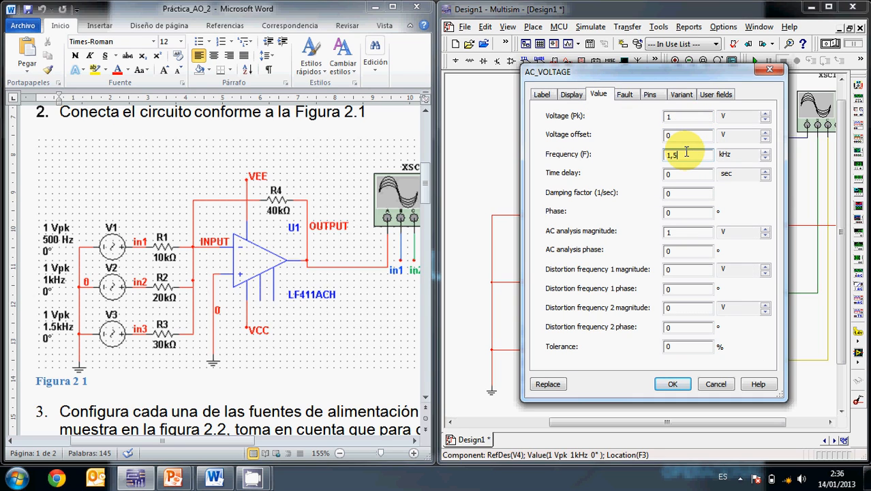
click(672, 384)
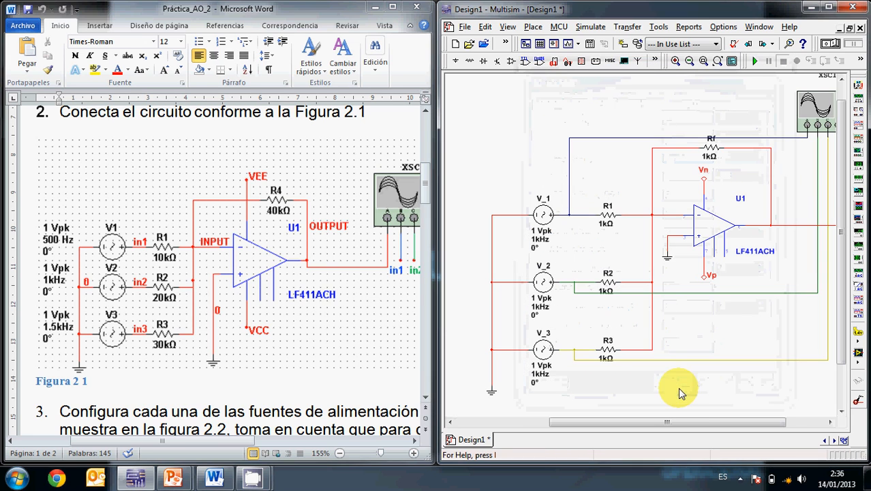
double_click(535, 351)
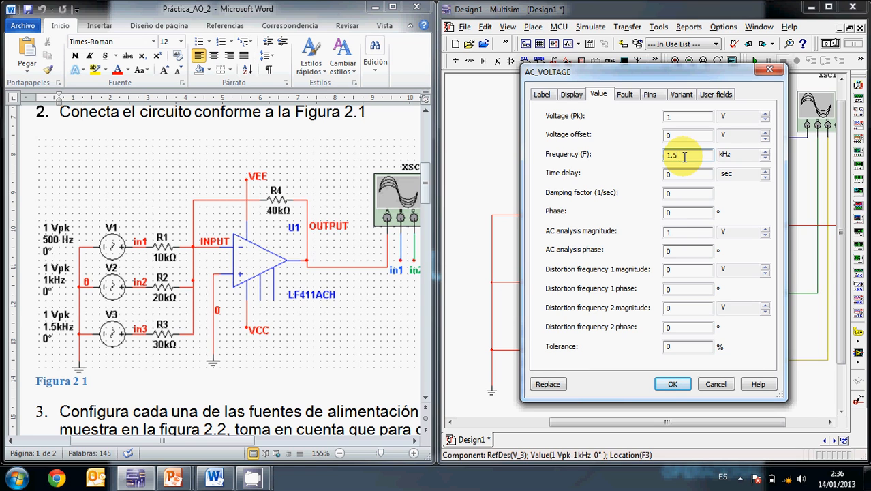
click(672, 384)
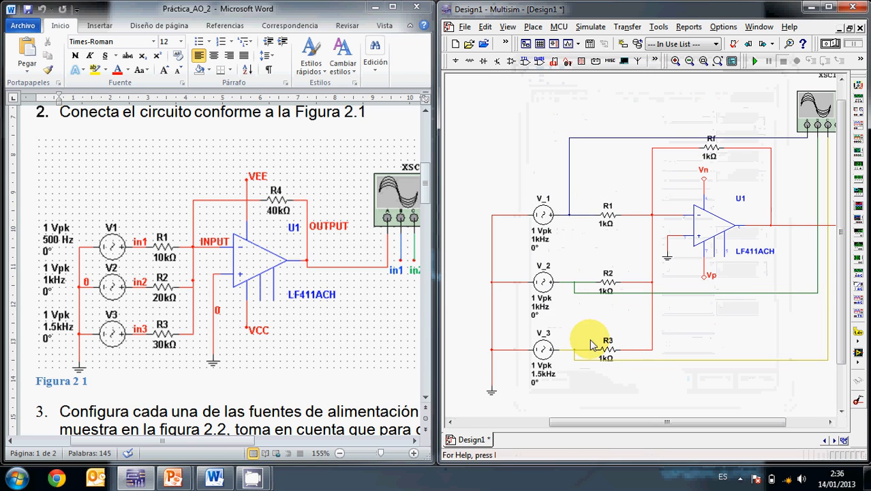
Check the value settings of source V_2 and set the frequency of source V_1 to 500 Hz
double_click(541, 284)
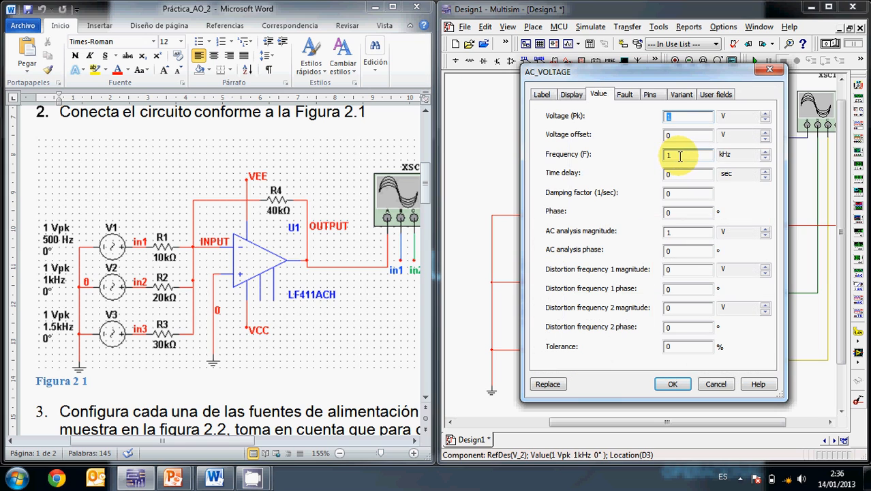
click(672, 384)
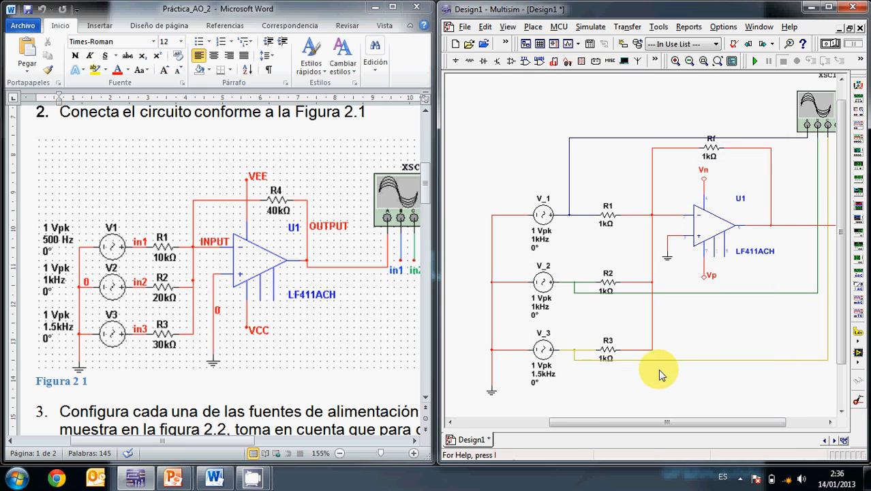
double_click(549, 232)
double_click(676, 155)
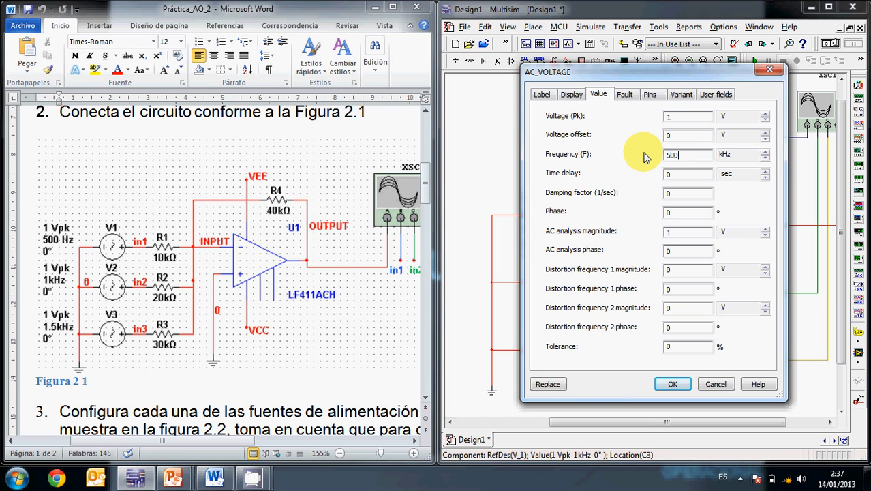
text(500)
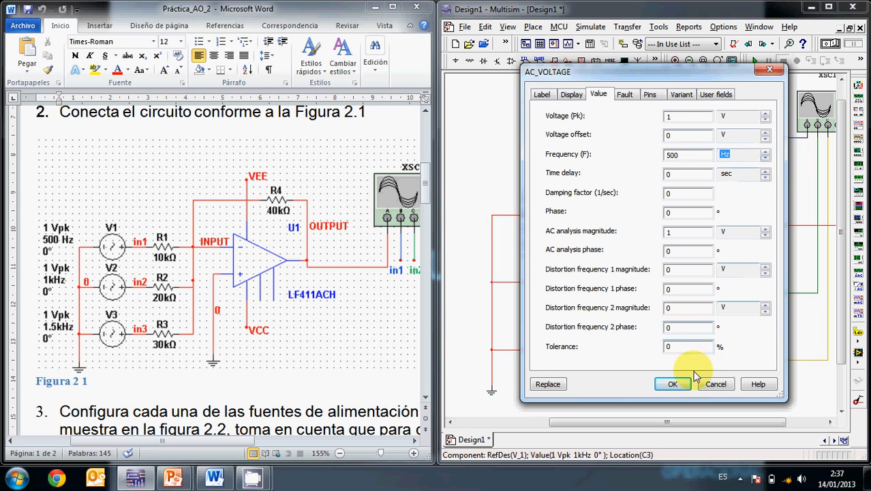
click(668, 384)
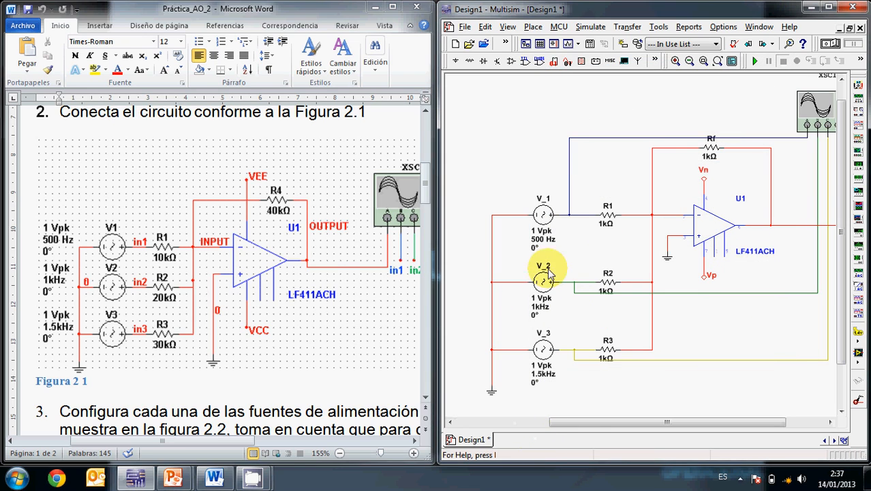
Set the input resistors R1, R2 and R3 to 10 kΩ, 20 kΩ and 30 kΩ respectively
double_click(608, 215)
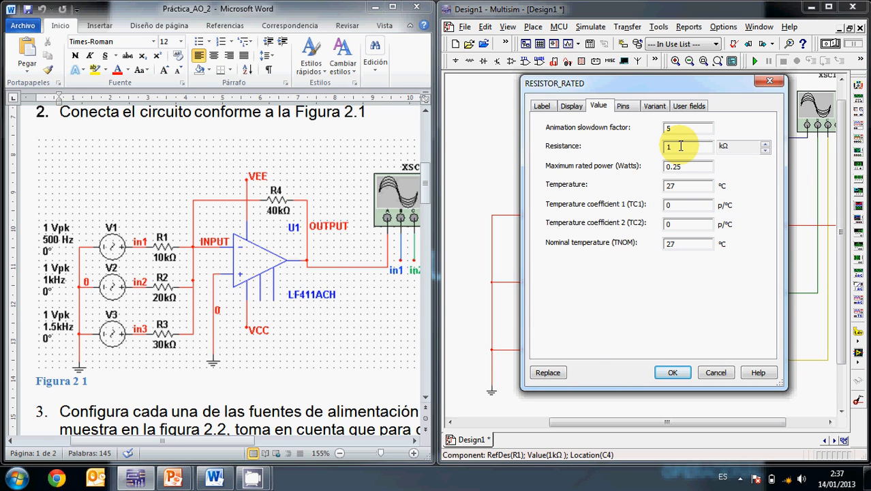
click(672, 372)
double_click(607, 280)
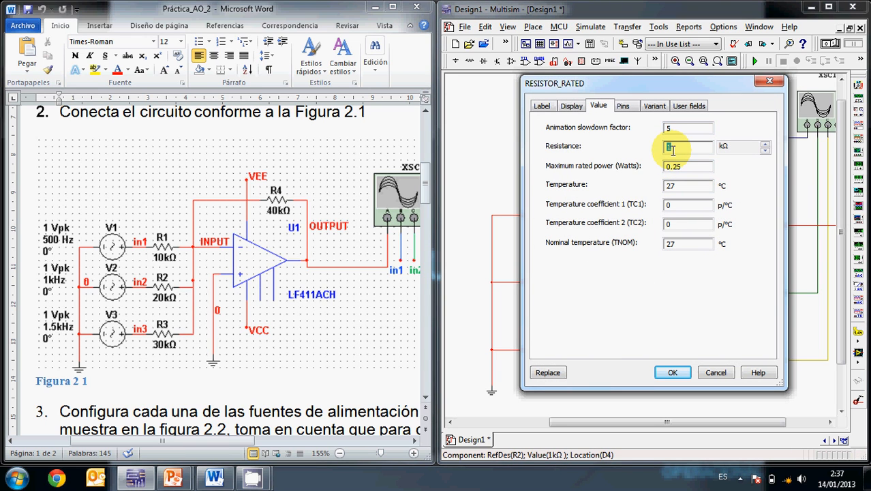
click(670, 373)
click(608, 351)
double_click(608, 351)
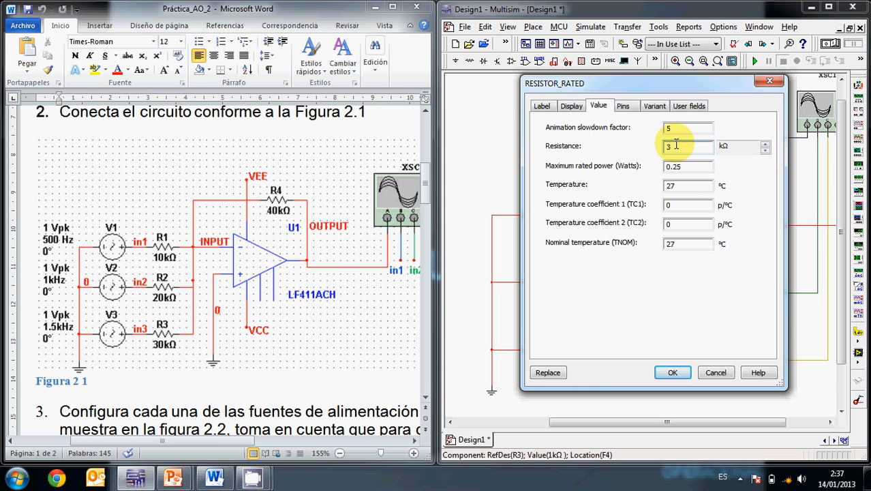
click(672, 372)
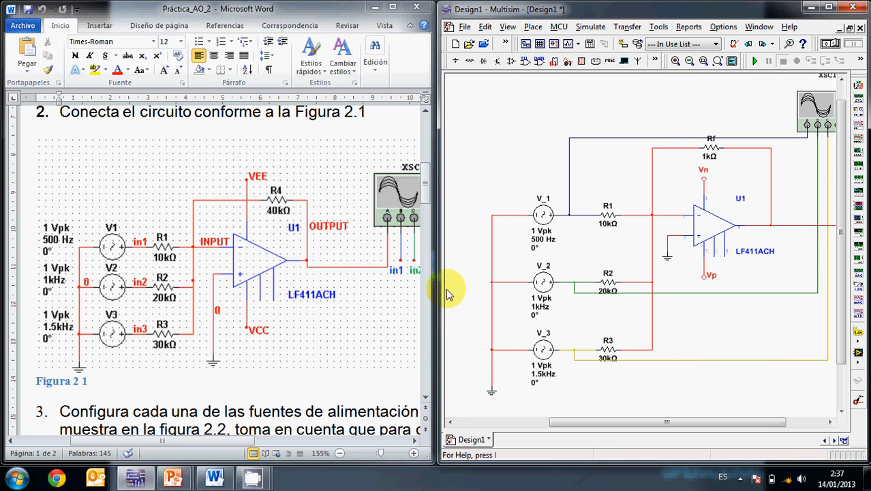
Set the resistance of the feedback resistor Rf to 40 kΩ
double_click(712, 151)
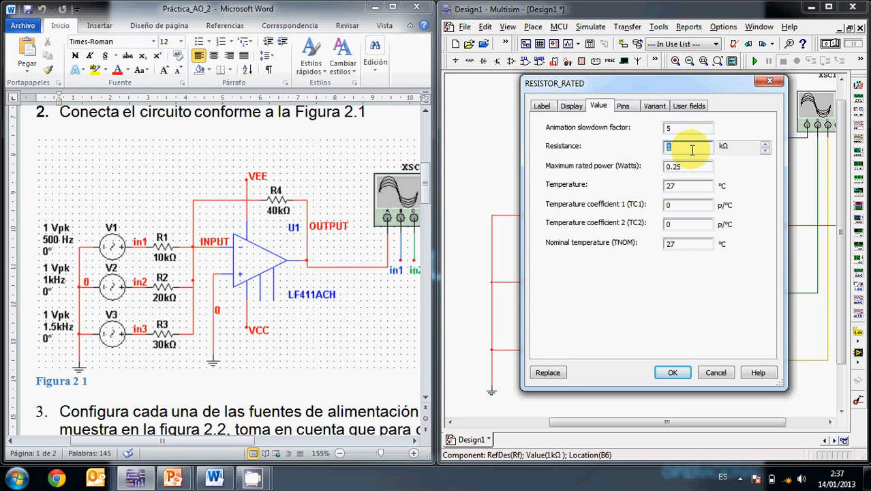
click(692, 150)
text(40)
click(672, 372)
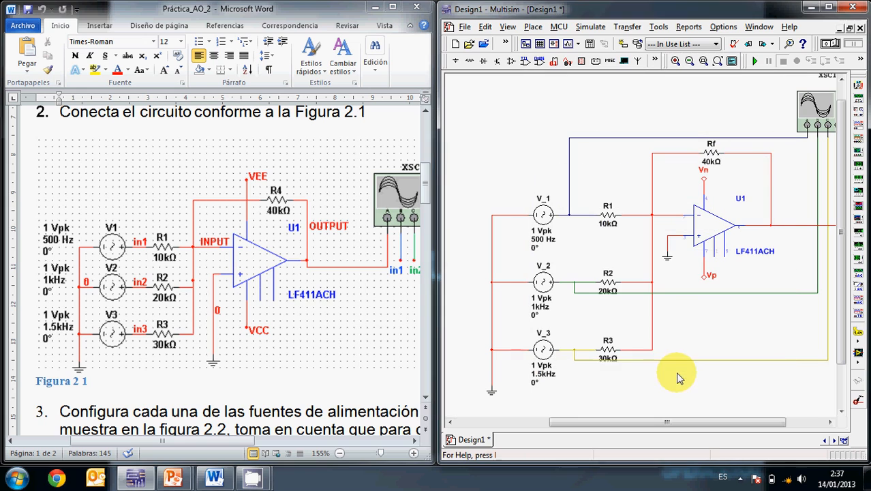
Maximize the Word practice guide and examine instructions 3 to 5 and the expected waveforms in Figure 2.3
drag(633, 422, 672, 422)
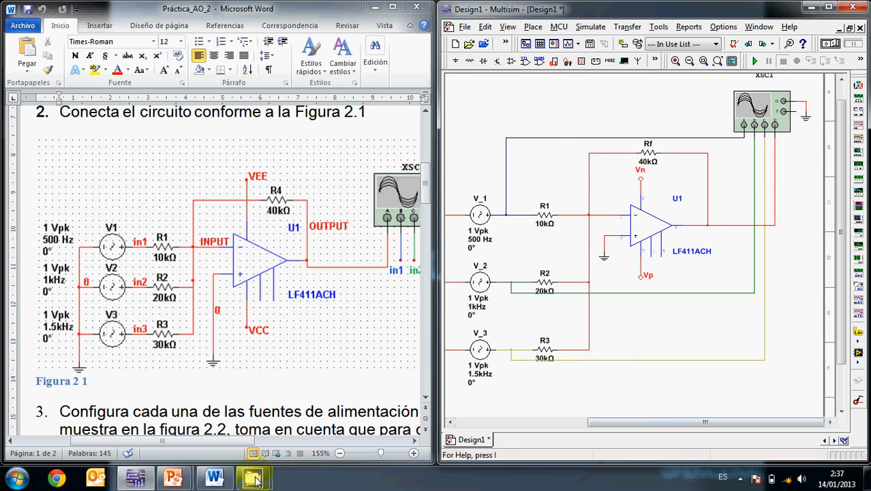
drag(233, 443, 226, 410)
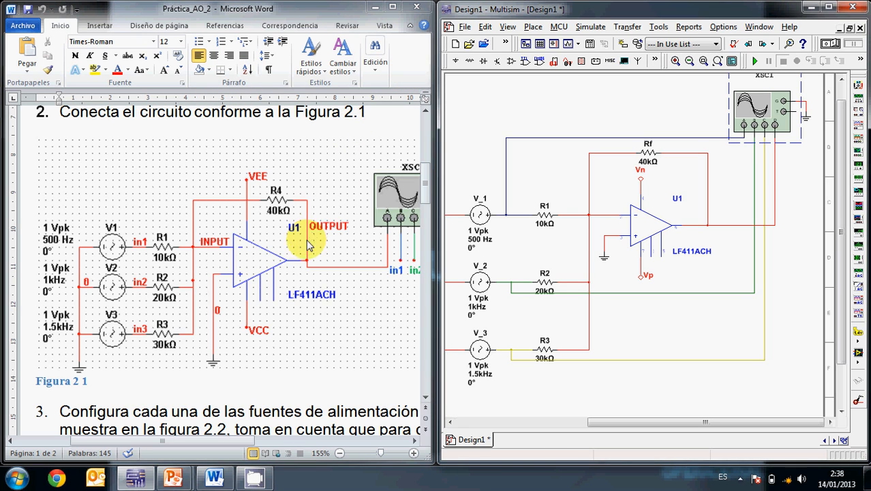
click(391, 7)
scroll(353, 242, down, 3)
scroll(353, 242, down, 4)
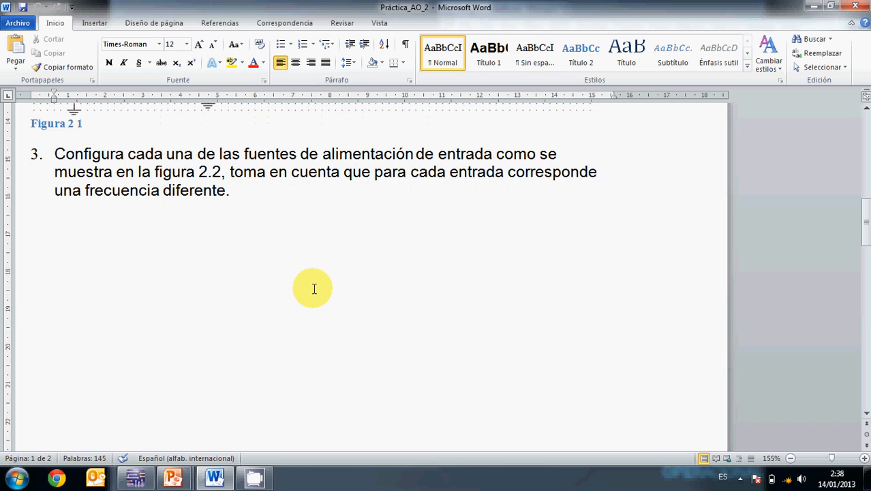
middle_click(314, 289)
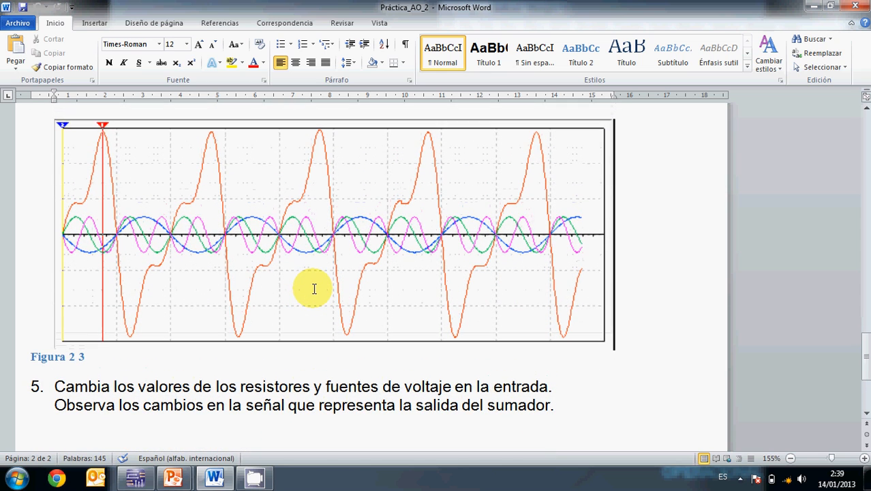
Switch back to Multisim, maximize it, run the simulation and open the display of four-channel oscilloscope XSC1
click(136, 477)
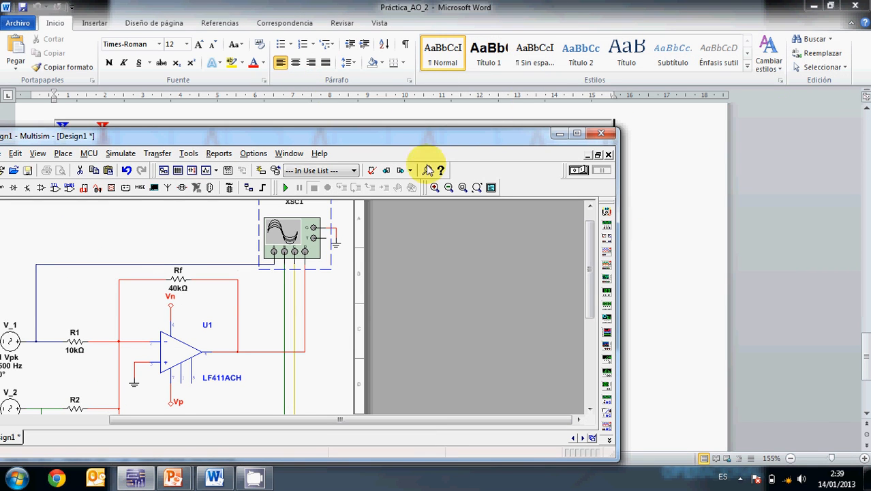
click(576, 132)
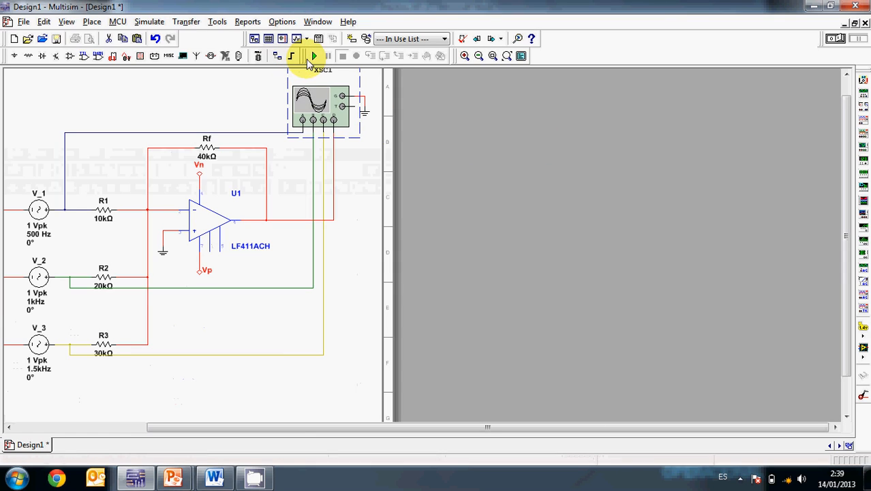
drag(295, 428, 156, 428)
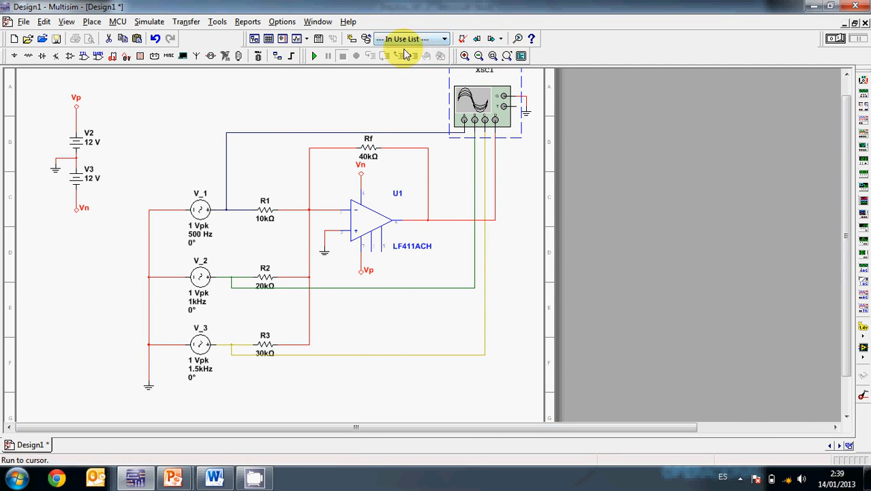
click(315, 56)
double_click(474, 115)
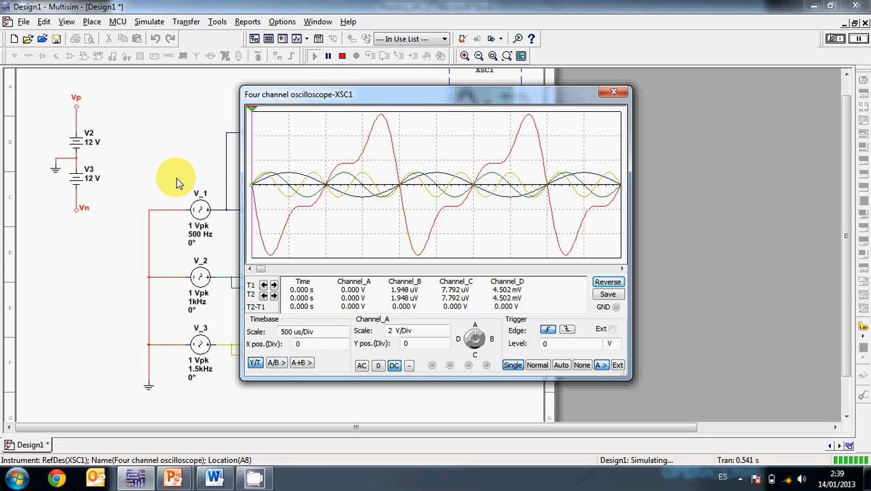
Switch to the Word practice guide and compare Figure 2.3 with the simulated waveforms, reading instruction 5 through to the page end
click(214, 473)
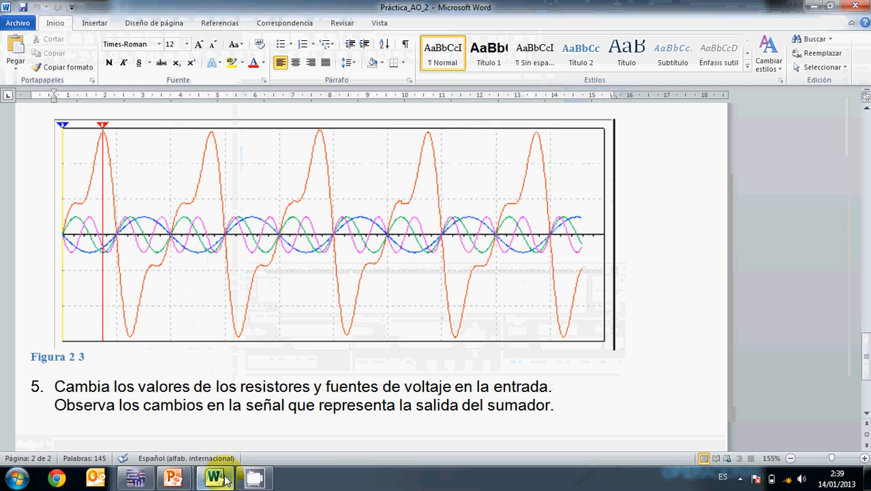
click(203, 386)
scroll(204, 389, down, 2)
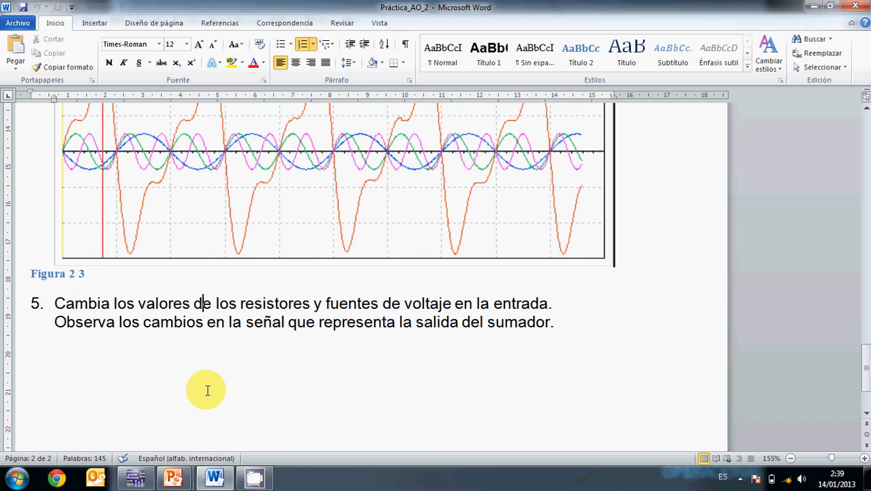
scroll(207, 390, down, 1)
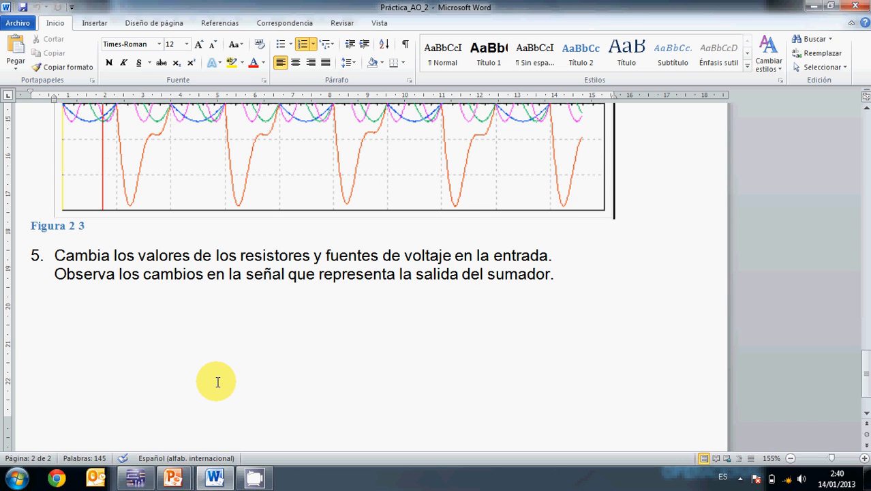
scroll(215, 382, down, 2)
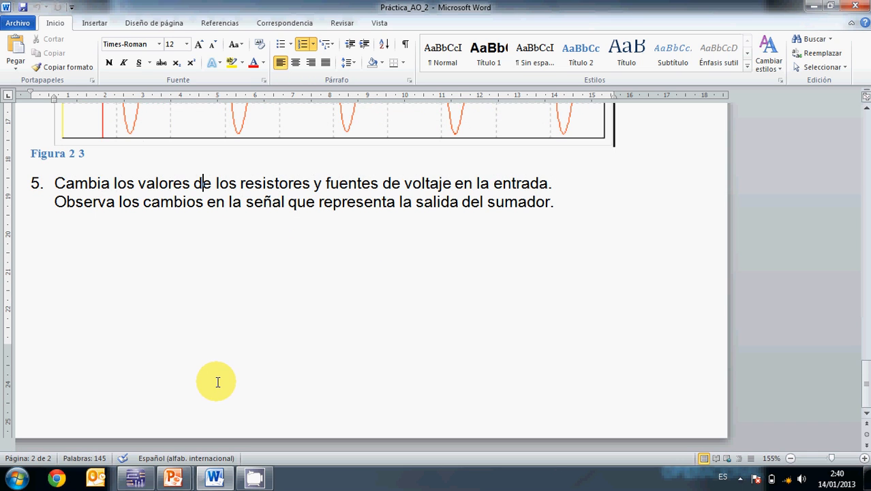
Minimize Word, move the oscilloscope window clear of sources V_1 to V_3 and resistors R1 to R3, and stop the simulation
click(815, 7)
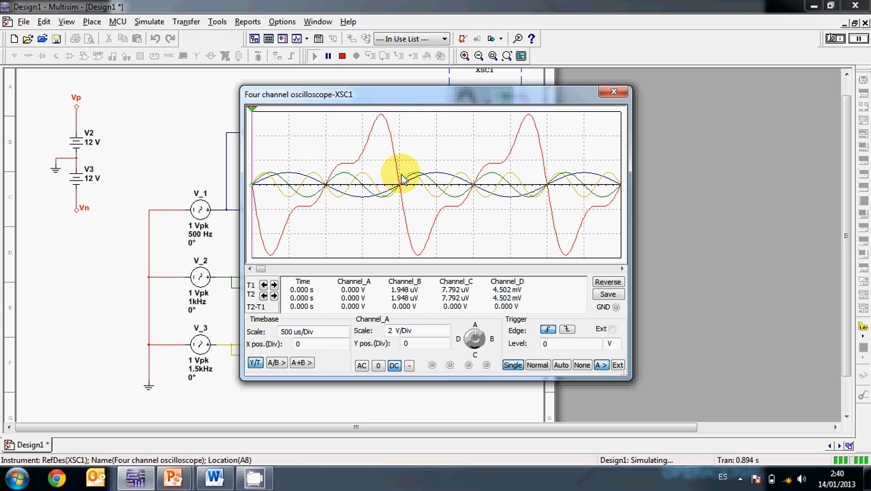
drag(524, 101, 609, 82)
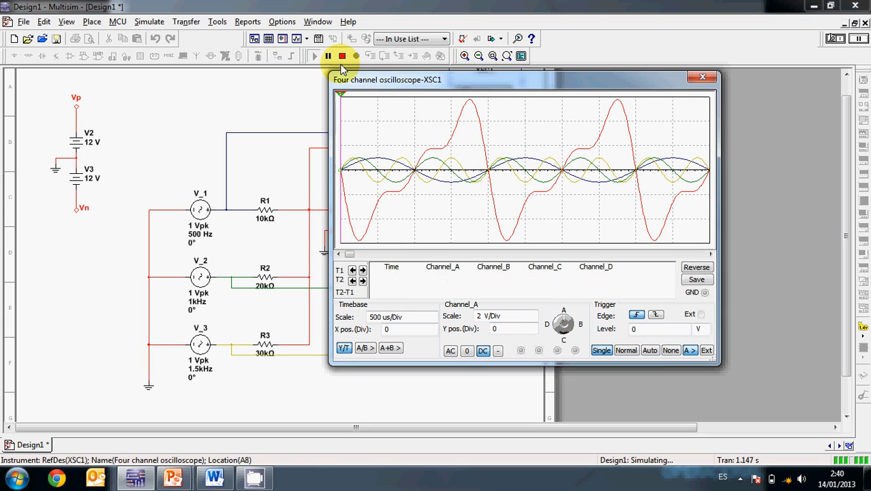
click(341, 55)
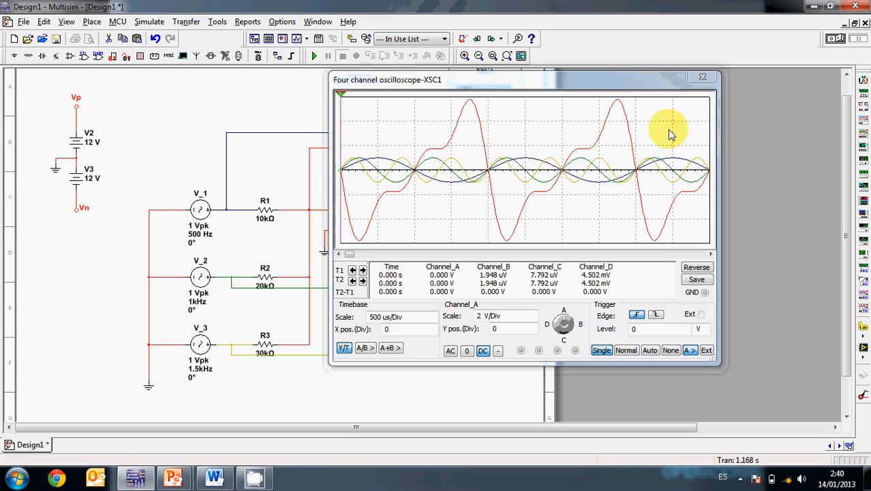
Close the oscilloscope display, check the frequency of source V_2, and set the frequency of source V_1 to 1 kHz
click(702, 77)
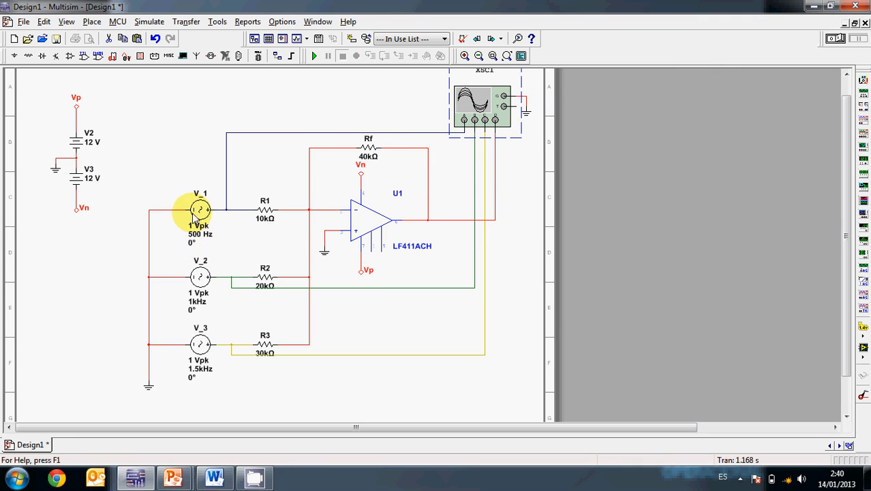
double_click(202, 274)
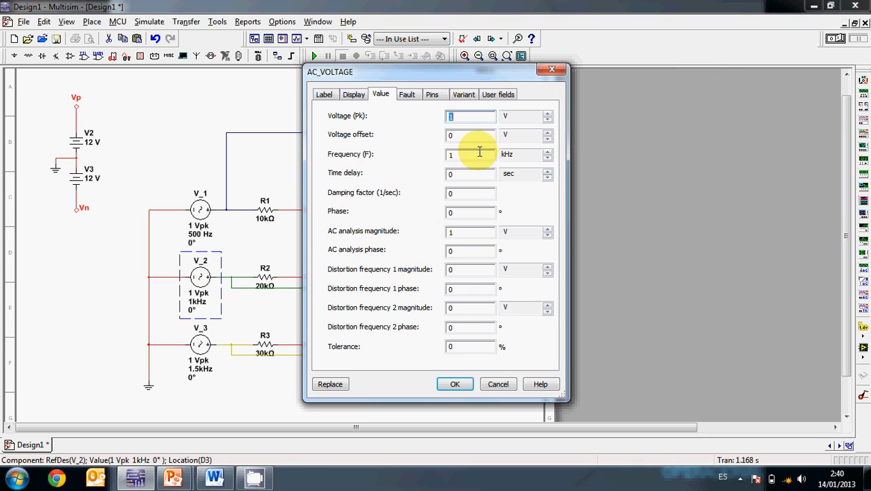
key(Escape)
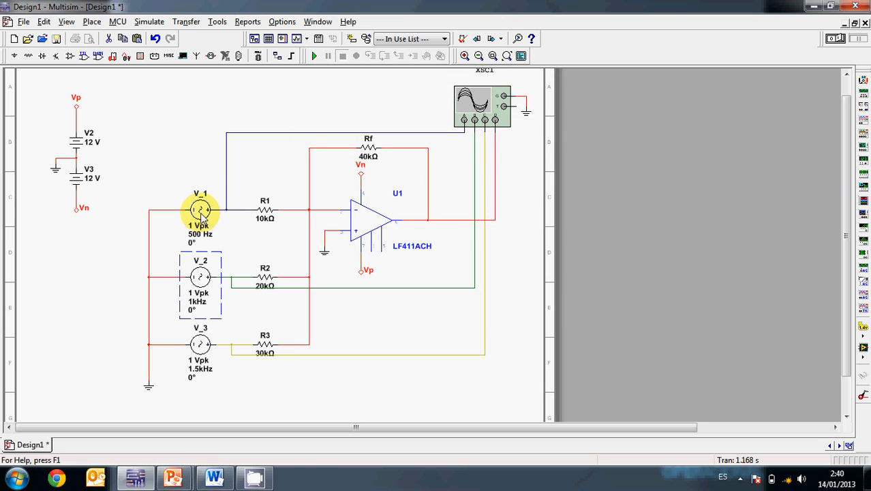
double_click(199, 207)
double_click(475, 154)
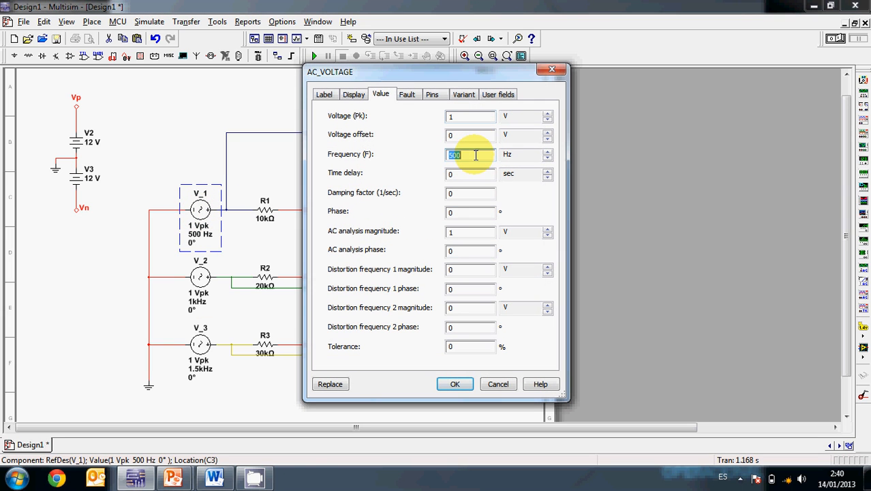
text(1)
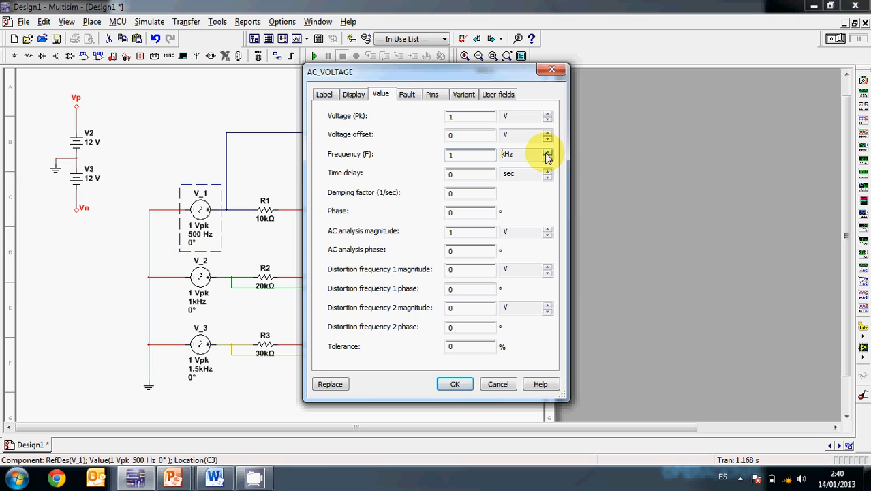
click(454, 383)
Set the frequency of AC source V_3 to 1 kHz
double_click(200, 335)
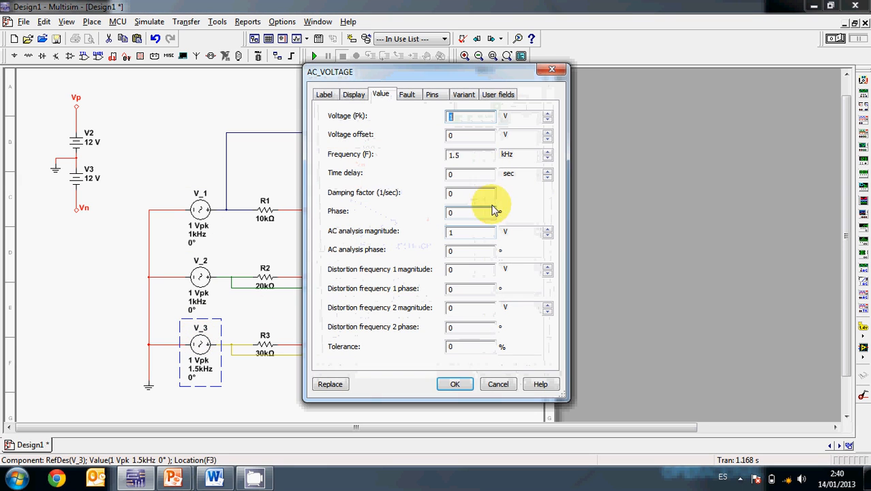
double_click(474, 156)
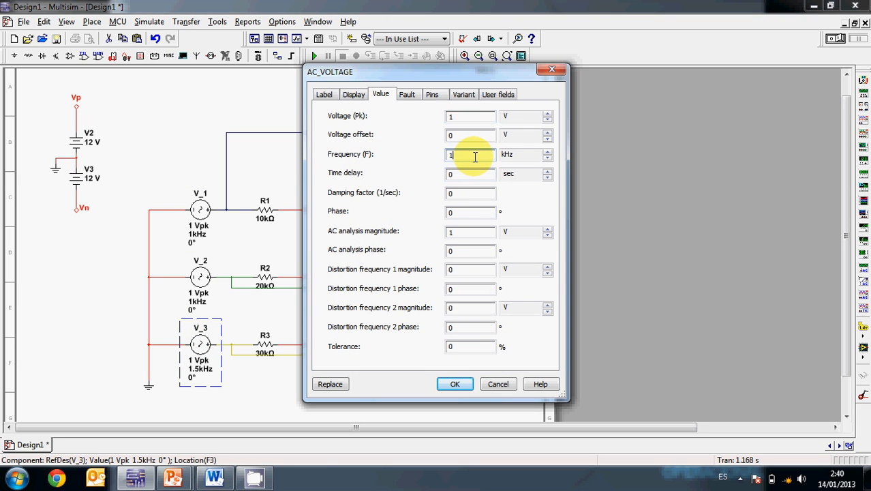
click(454, 384)
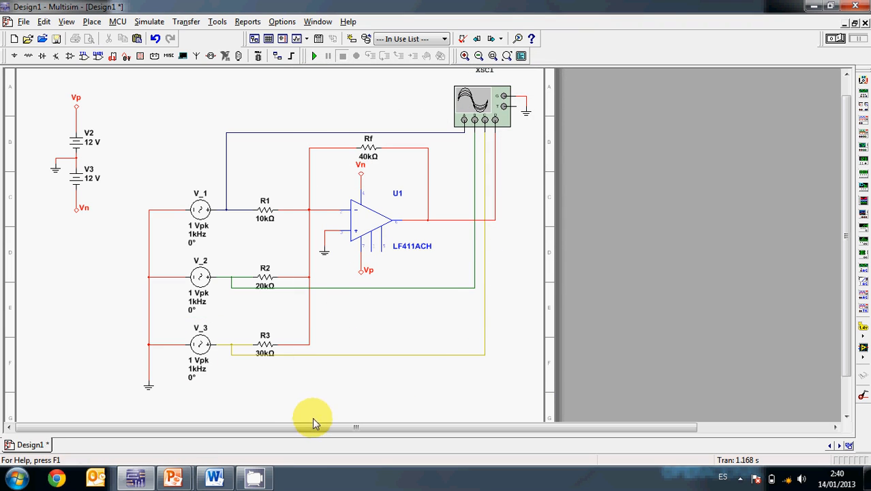
Run the simulation and set the Channel A scale of four-channel oscilloscope XSC1 to 1 V/Div
click(314, 58)
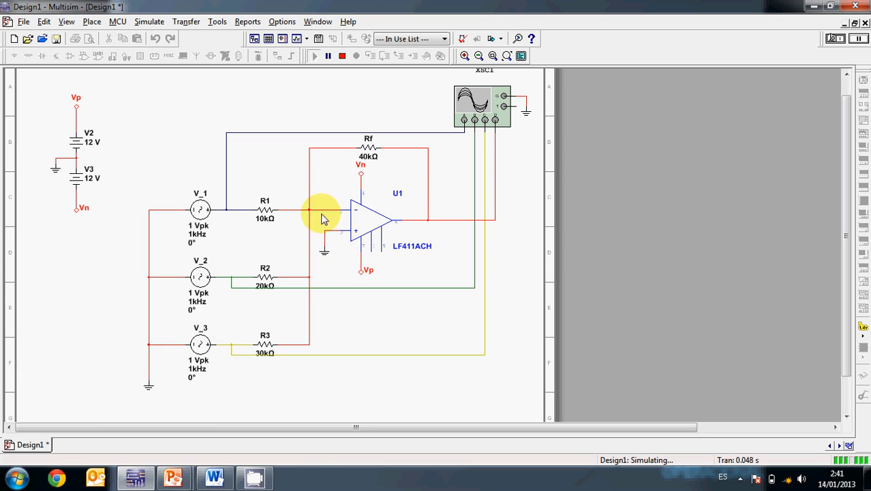
double_click(481, 103)
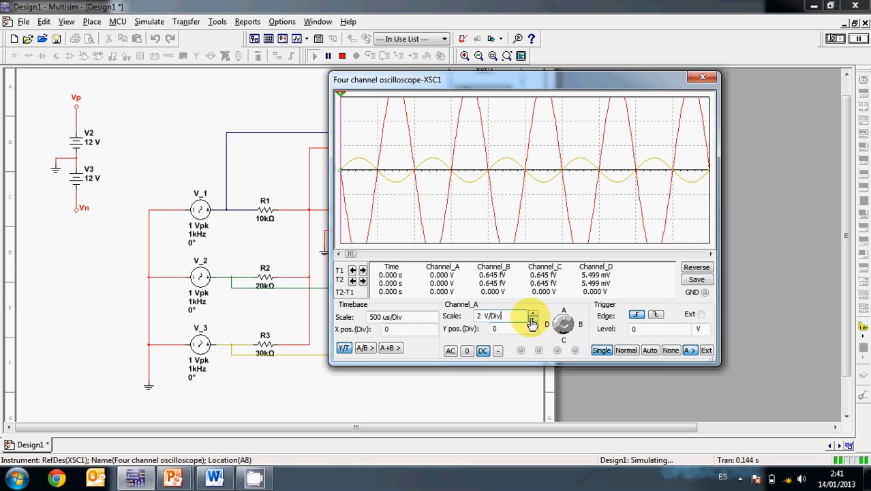
click(533, 320)
click(532, 317)
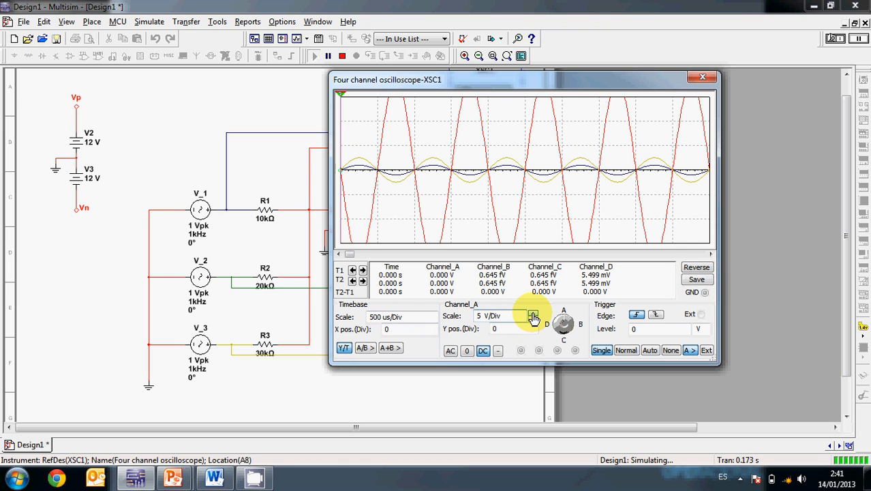
click(534, 322)
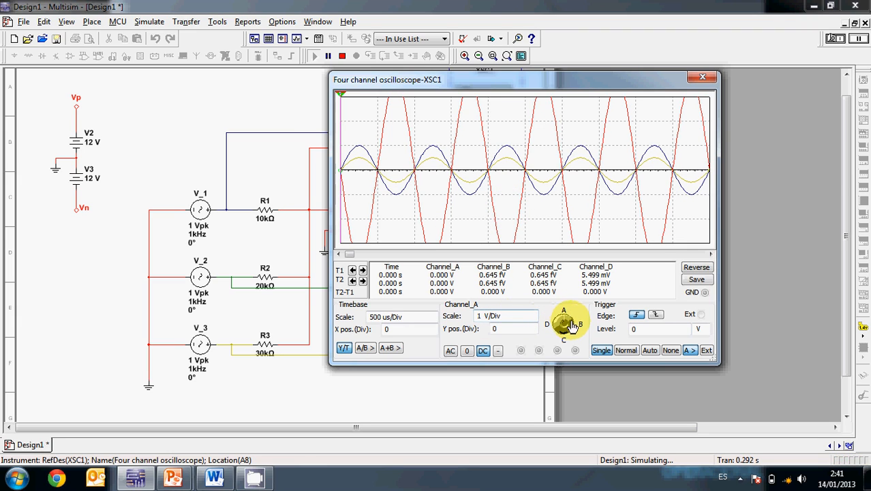
Set the vertical scales of oscilloscope Channels B and C to 1 V/Div each
click(563, 323)
click(533, 321)
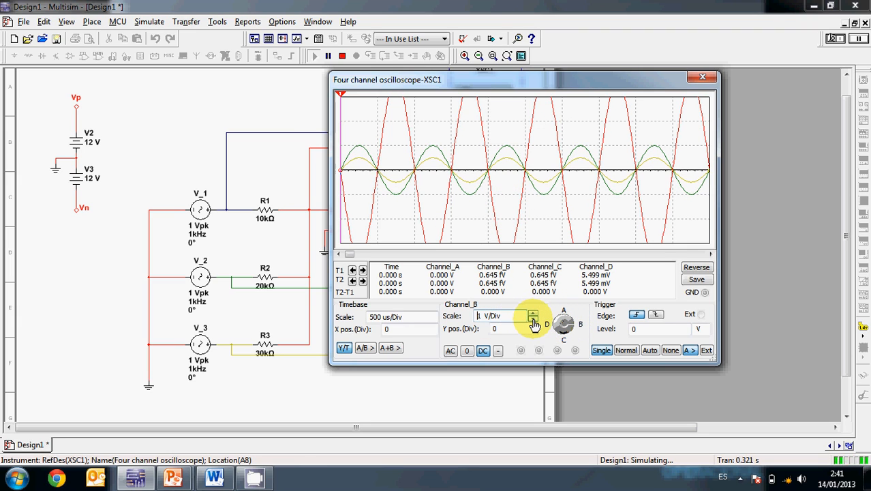
click(565, 334)
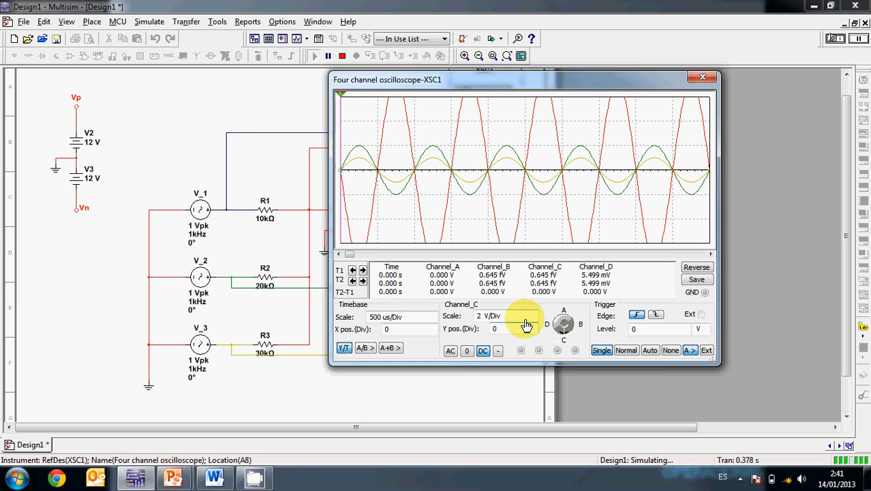
click(533, 322)
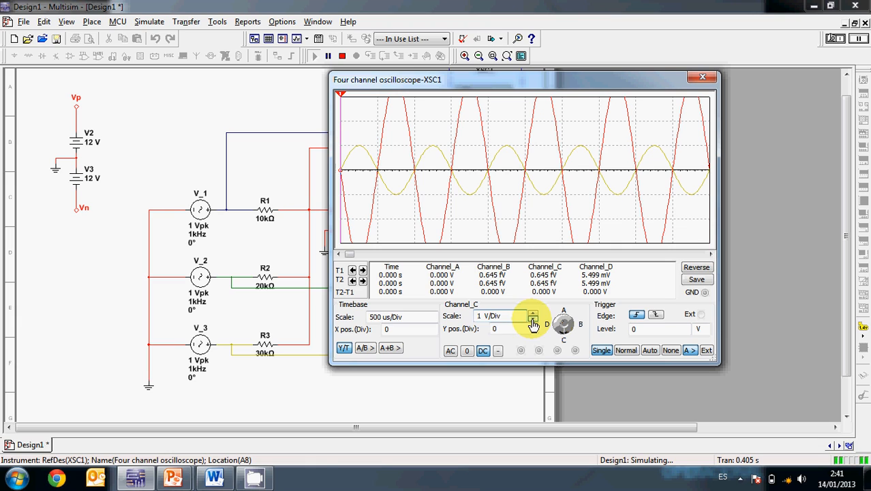
Set the vertical scale of oscilloscope Channel D, the amplifier output, to 5 V/Div
click(558, 323)
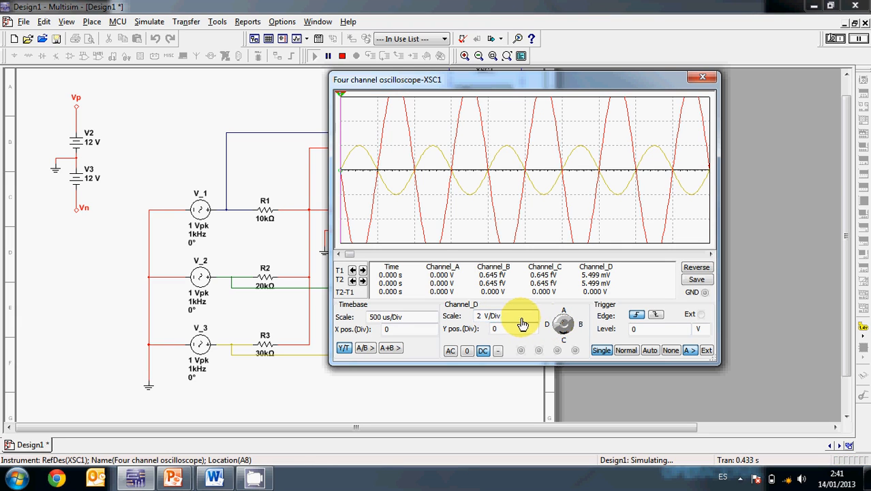
click(533, 320)
click(533, 314)
click(533, 314)
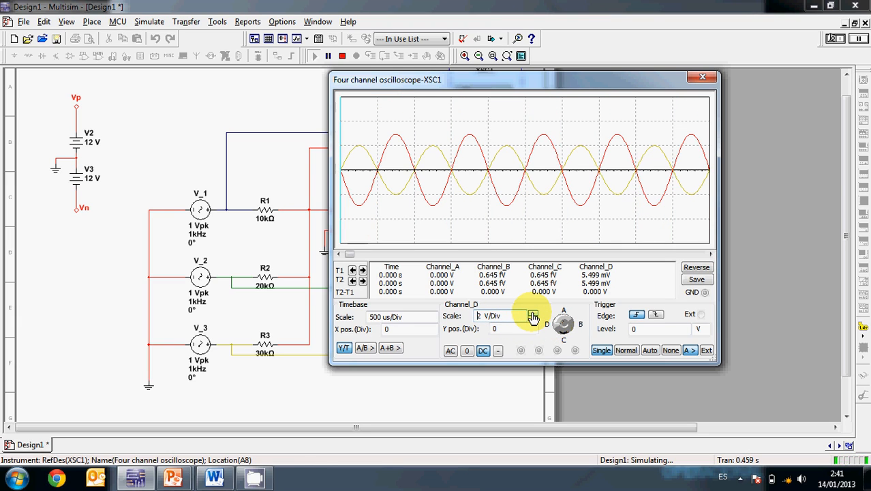
click(532, 314)
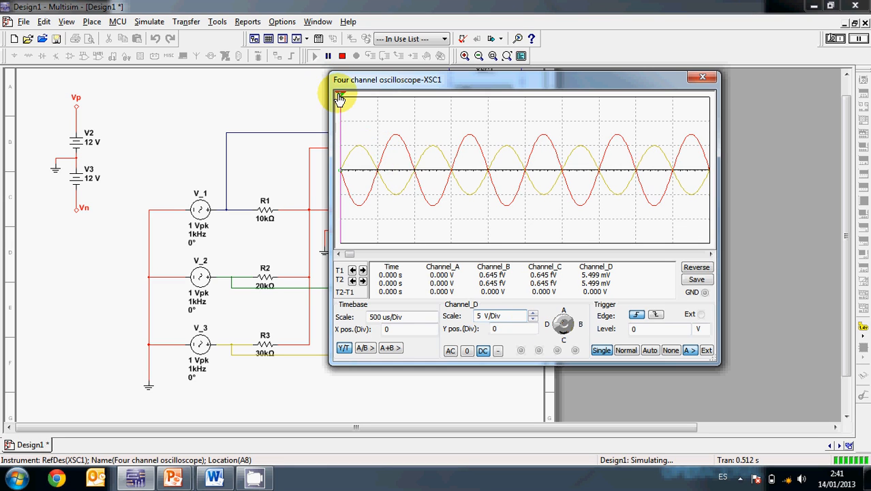
Measure the first positive peak of the output waveform with a cursor, return the cursor to the time origin and stop the simulation
drag(340, 97, 396, 101)
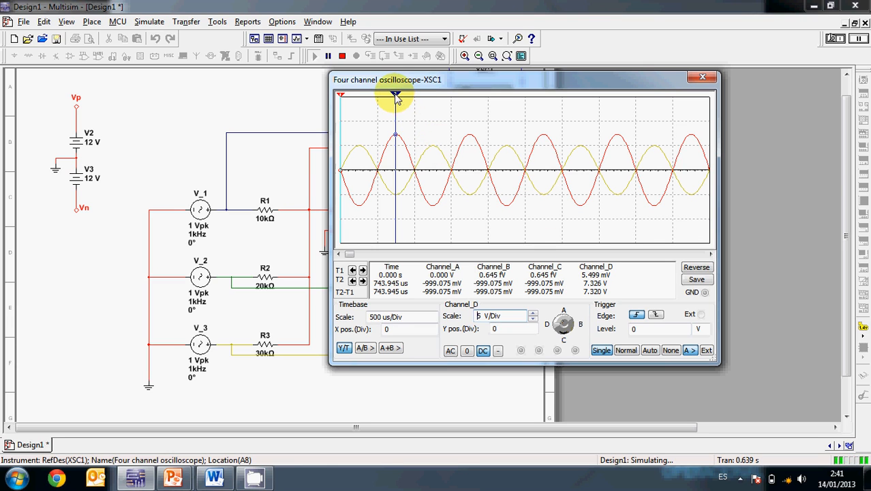
drag(394, 99, 327, 109)
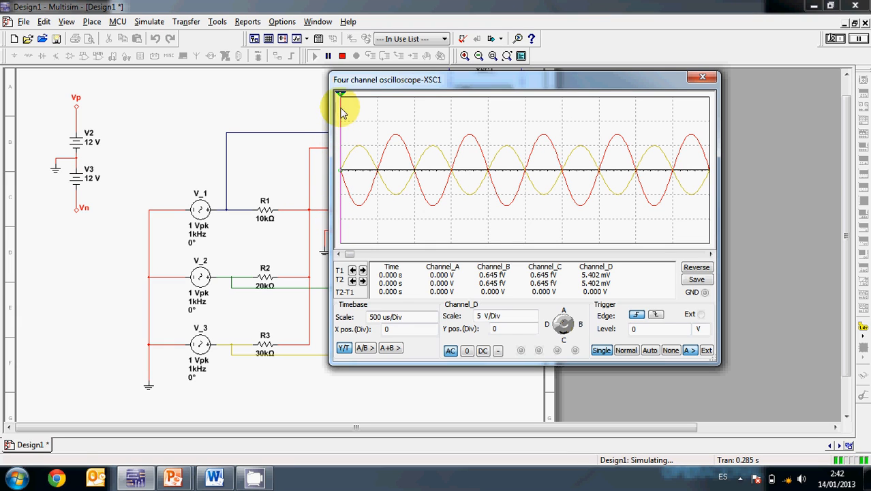
click(342, 57)
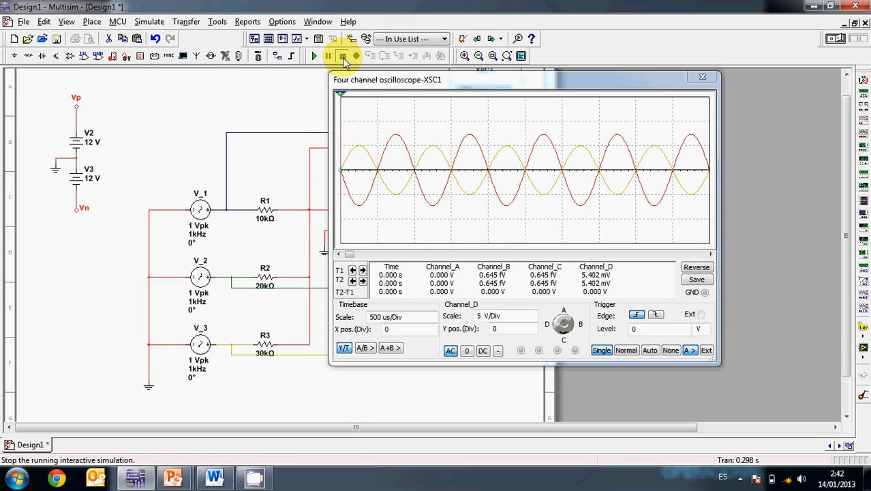